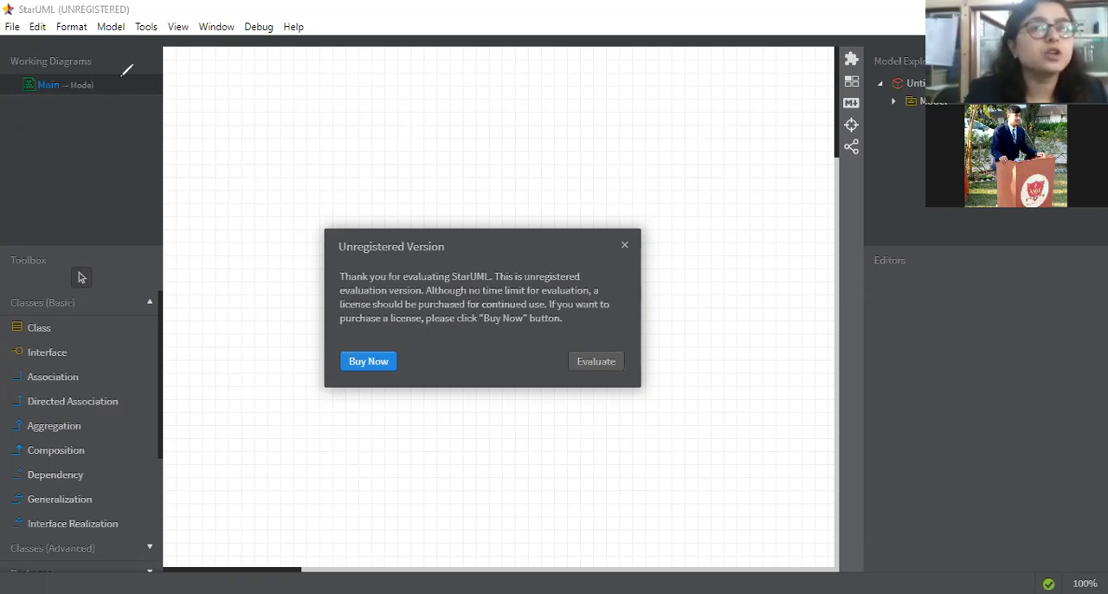
{"action": "left_click_drag", "start_coordinate": [102, 8], "coordinate": [215, 13]}
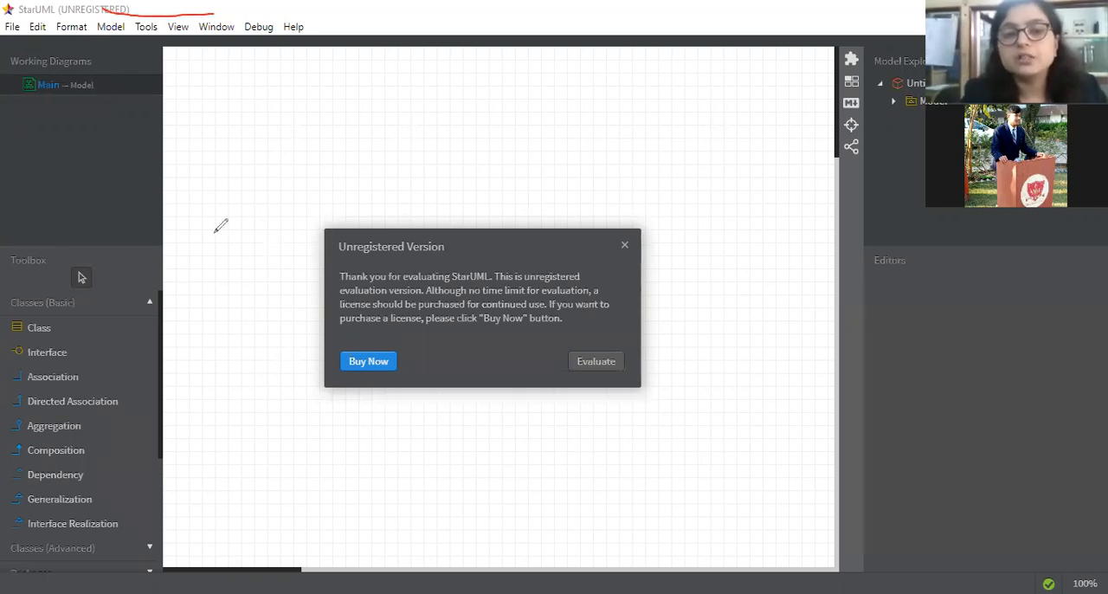
{"action": "left_click_drag", "start_coordinate": [160, 230], "coordinate": [213, 232]}
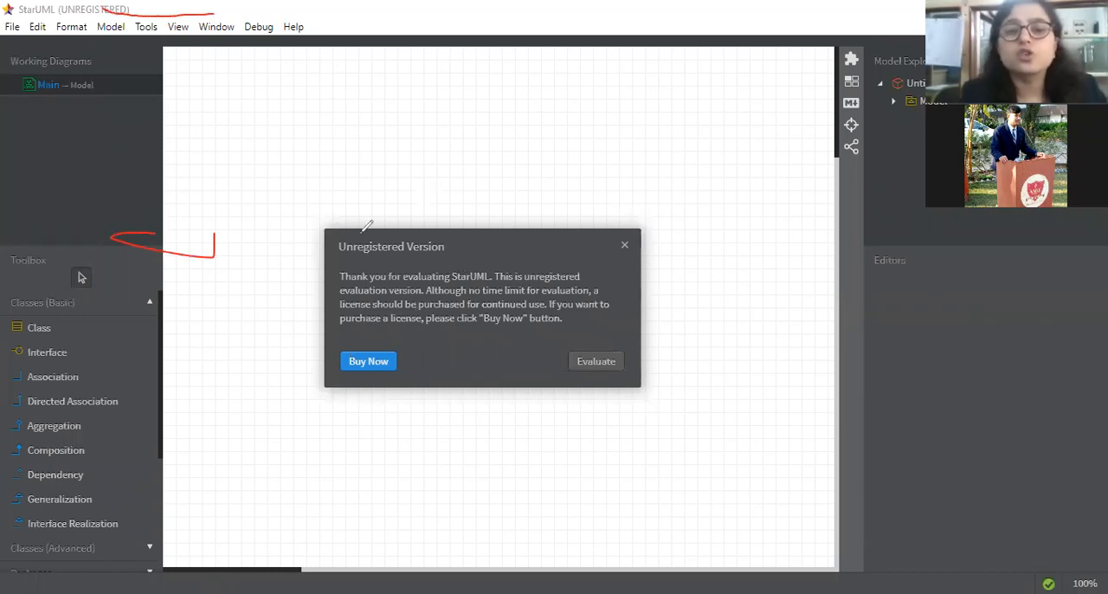
{"action": "left_click_drag", "start_coordinate": [466, 270], "coordinate": [522, 232]}
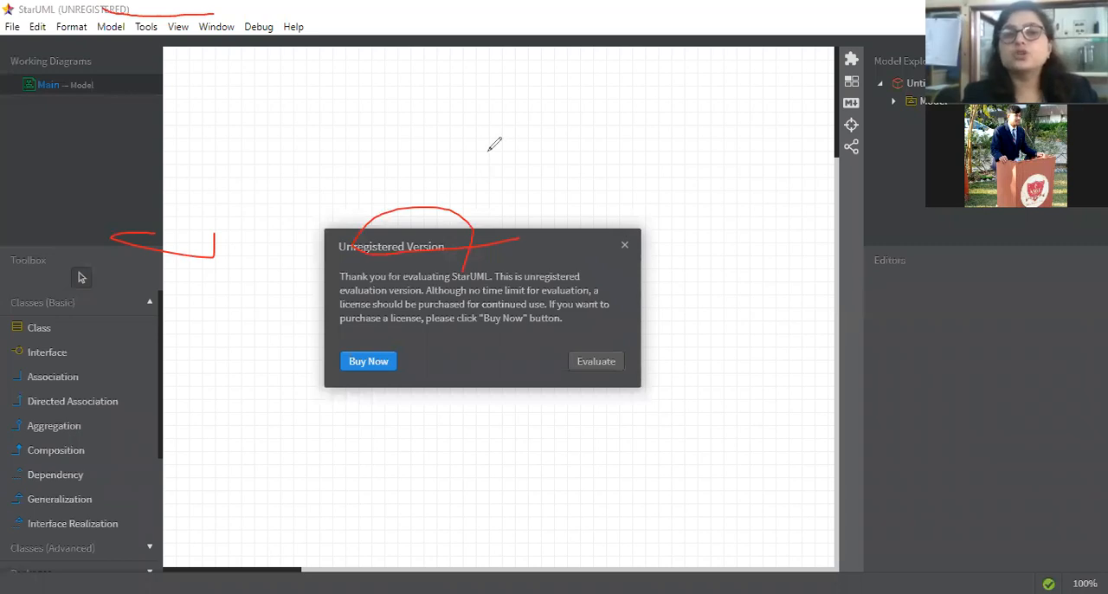
{"action": "left_click", "coordinate": [799, 134]}
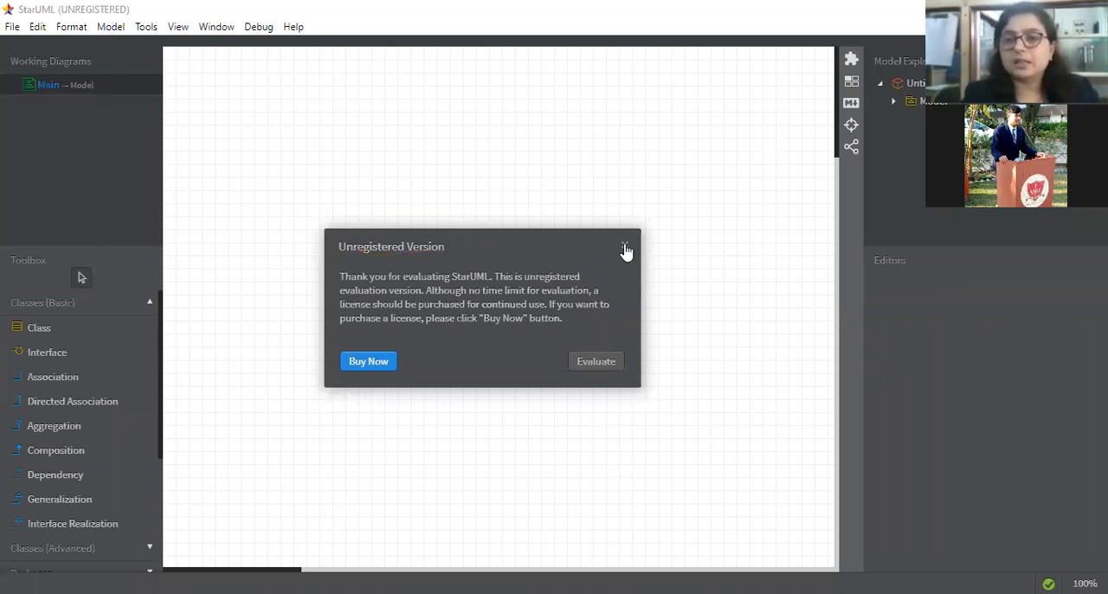
Step: Dismiss the Unregistered Version notice
{"action": "left_click", "coordinate": [624, 248]}
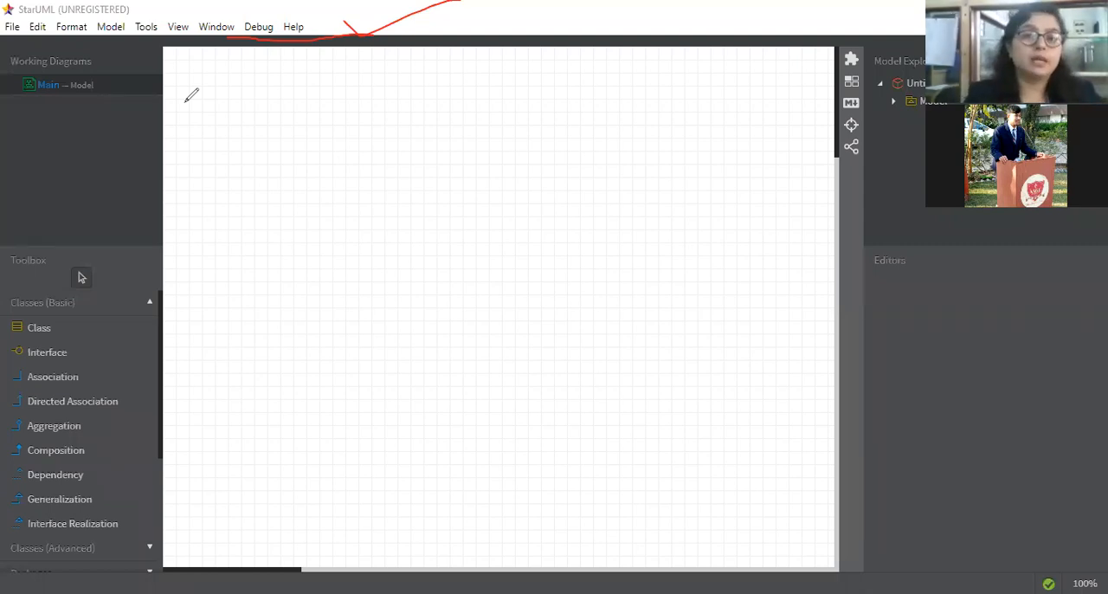
{"action": "left_click", "coordinate": [466, 209]}
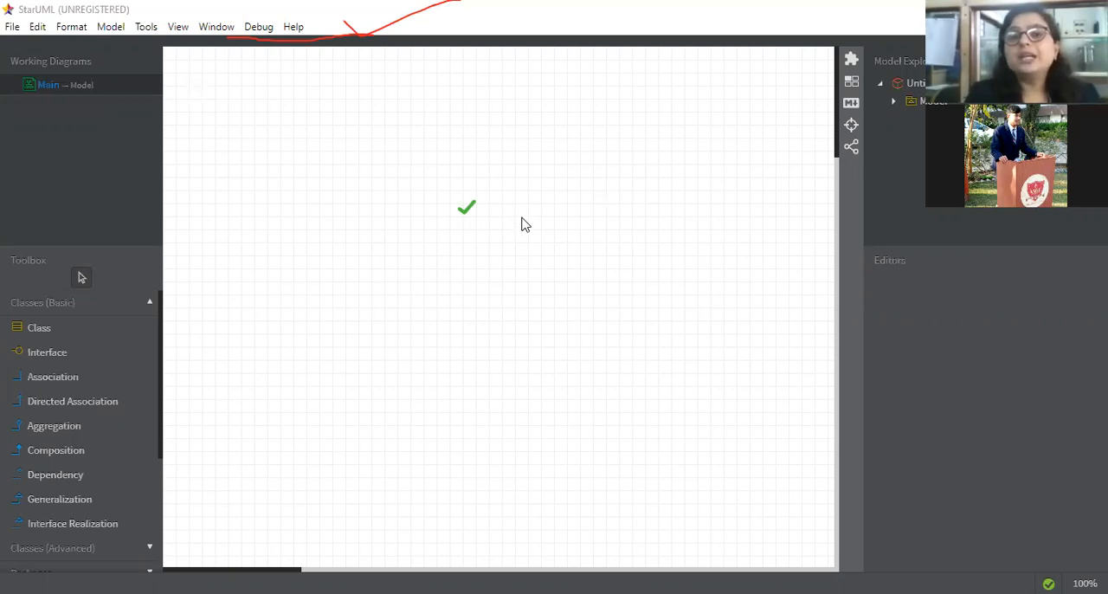
{"action": "left_click", "coordinate": [551, 223]}
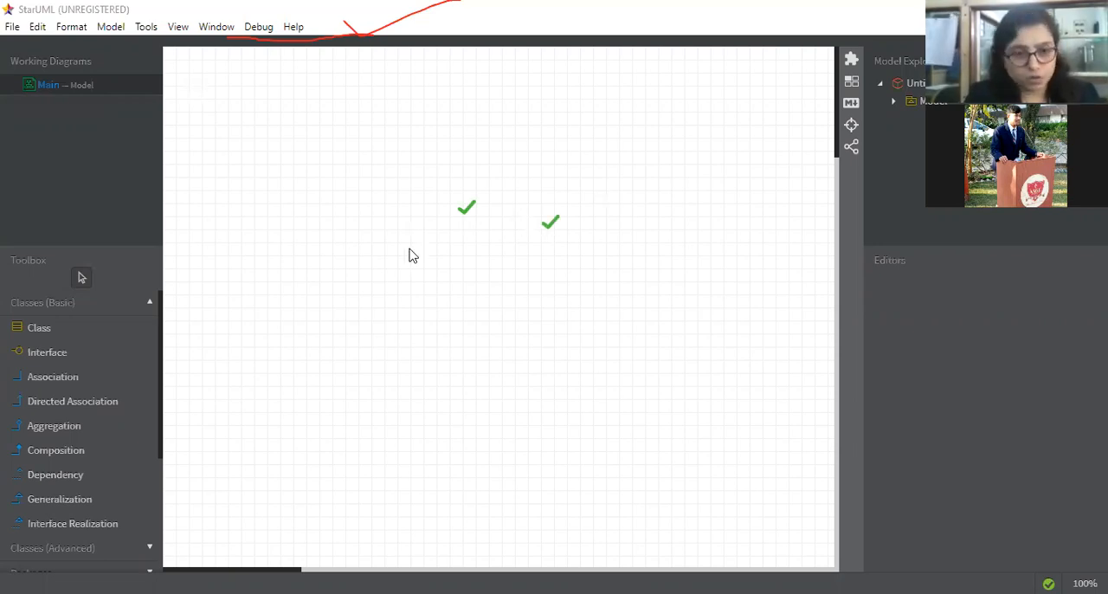
{"action": "left_click", "coordinate": [412, 253]}
{"action": "key", "text": "ctrl+z"}
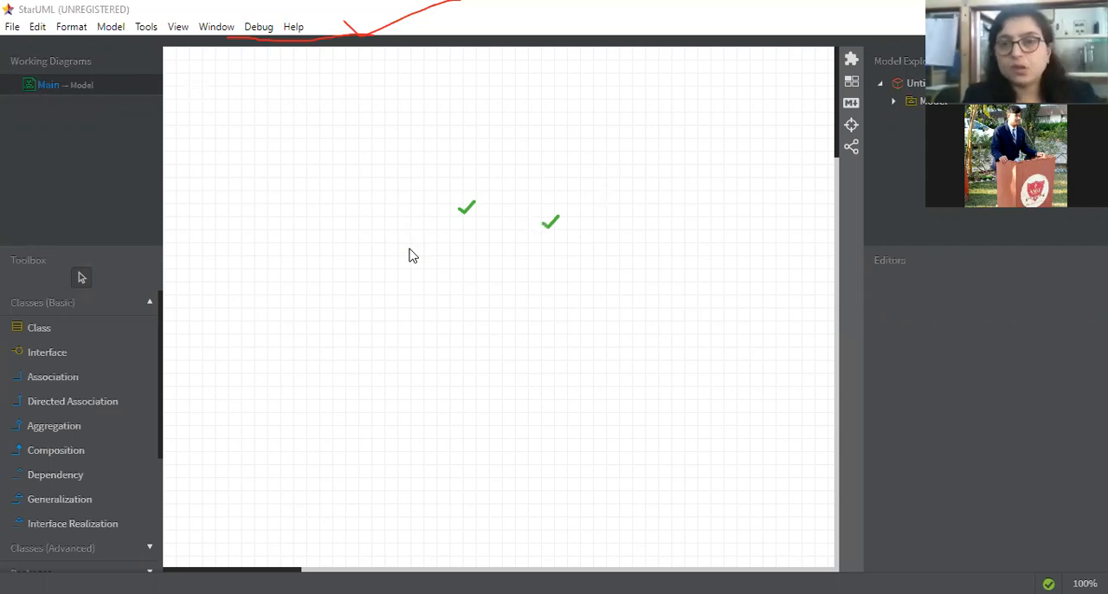
{"action": "key", "text": "ctrl+z"}
{"action": "key", "text": "ctrl+z"}
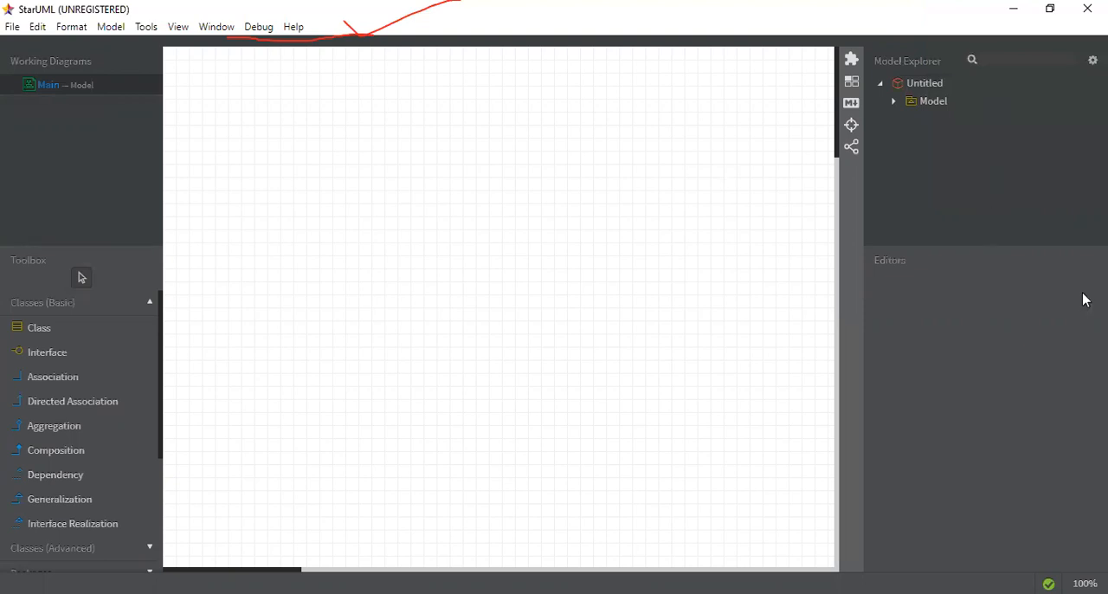
{"action": "left_click", "coordinate": [935, 87]}
{"action": "key", "text": "alt+m"}
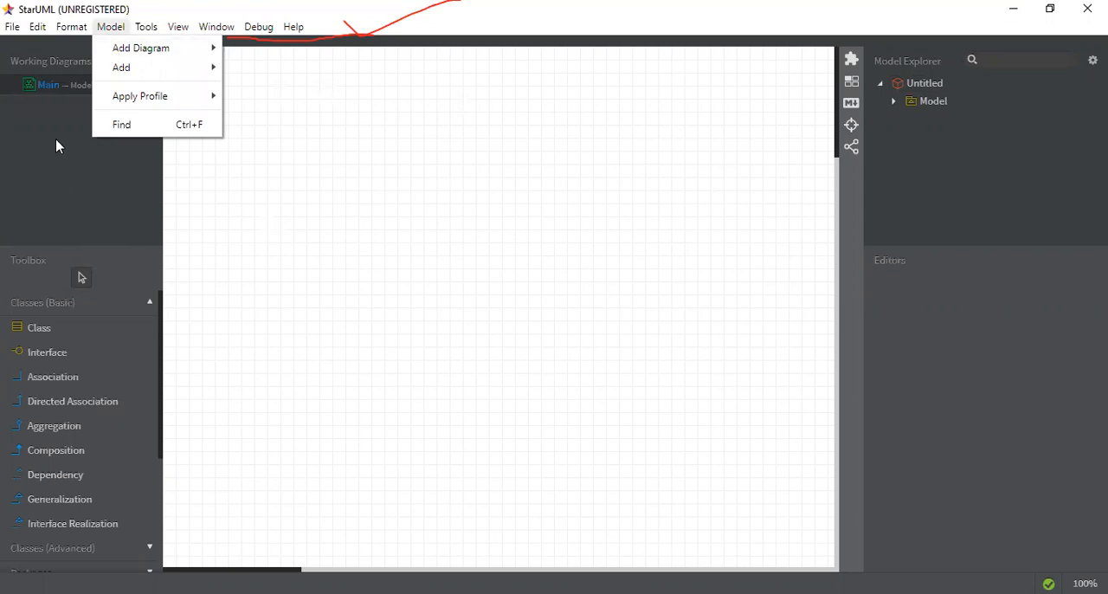
{"action": "left_click", "coordinate": [122, 48]}
{"action": "key", "text": "Right"}
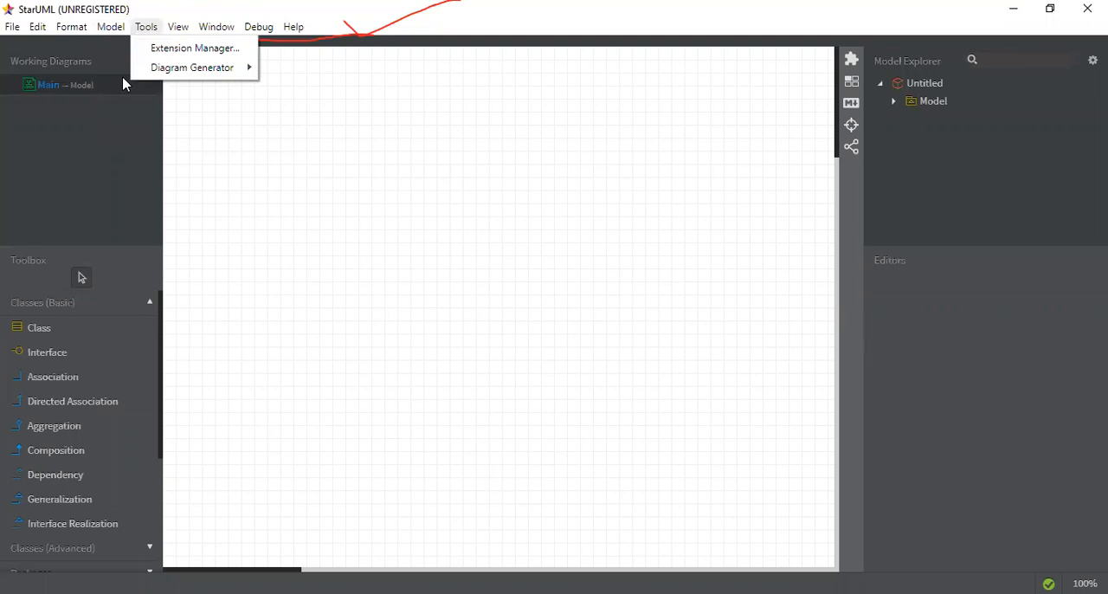
{"action": "left_click", "coordinate": [38, 126]}
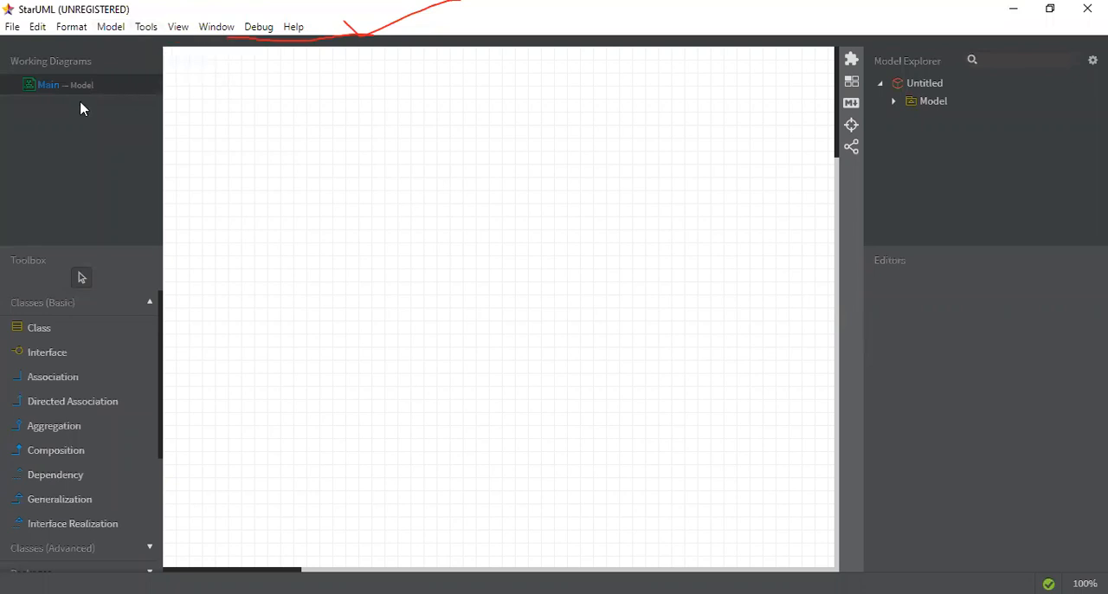
Step: Add a new use case diagram to the untitled project
{"action": "key", "text": "alt+m"}
{"action": "mouse_move", "coordinate": [117, 47]}
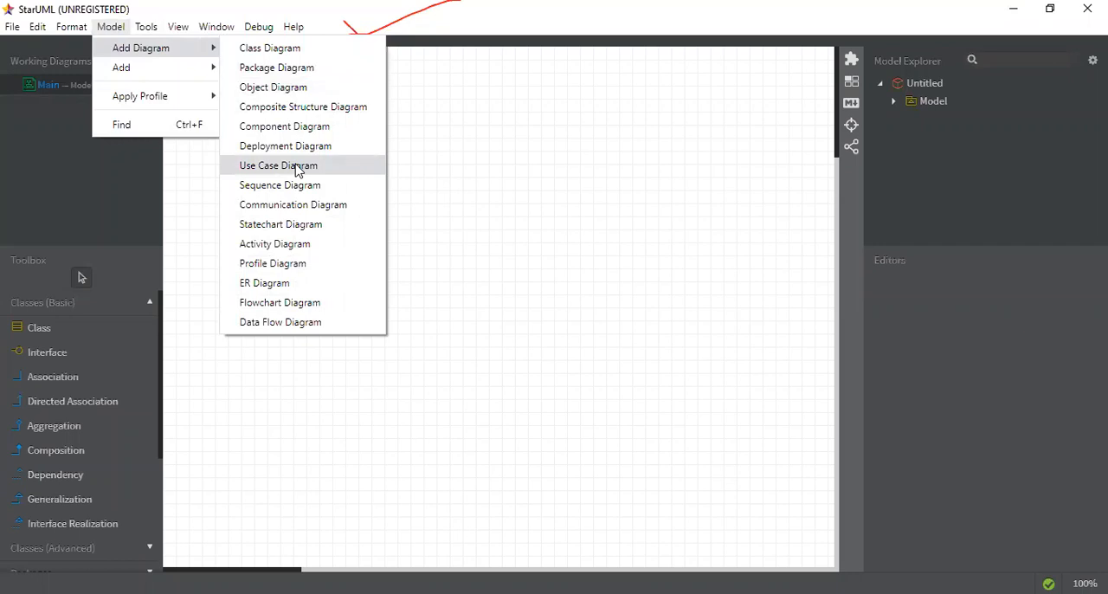
{"action": "left_click", "coordinate": [279, 165]}
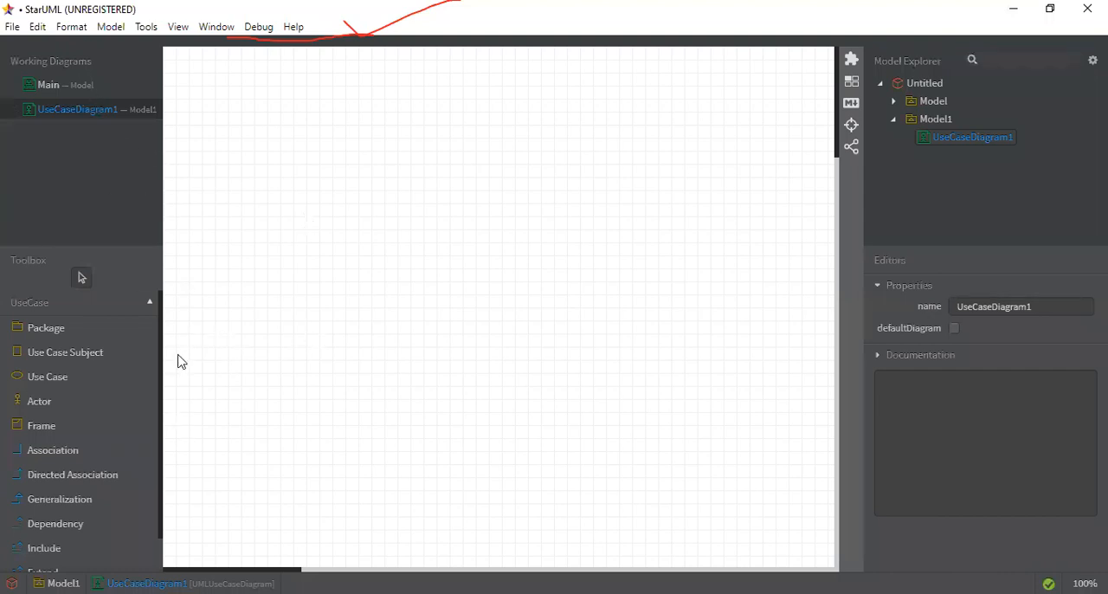
Step: Place a package near the upper-left corner of the use case diagram, keeping its default name
{"action": "left_click", "coordinate": [104, 328]}
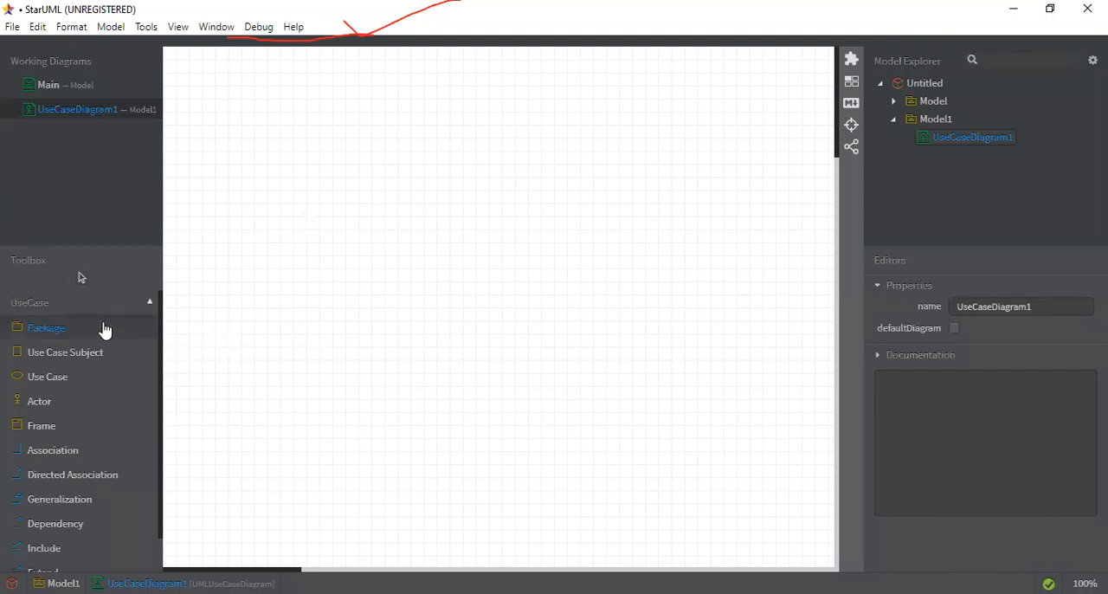
{"action": "left_click_drag", "start_coordinate": [248, 80], "coordinate": [294, 139]}
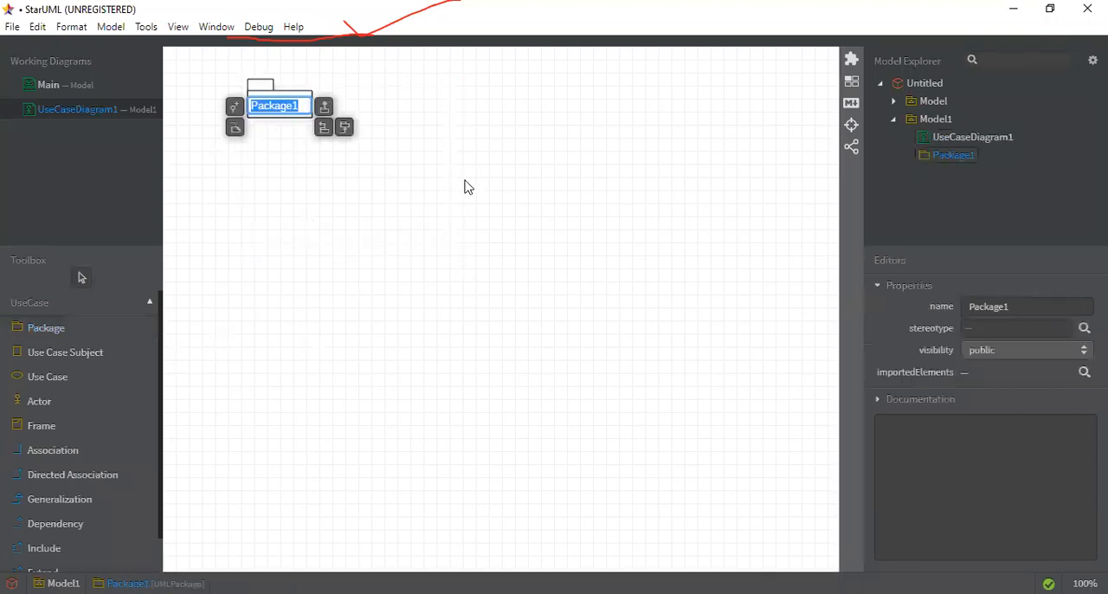
{"action": "left_click", "coordinate": [529, 95]}
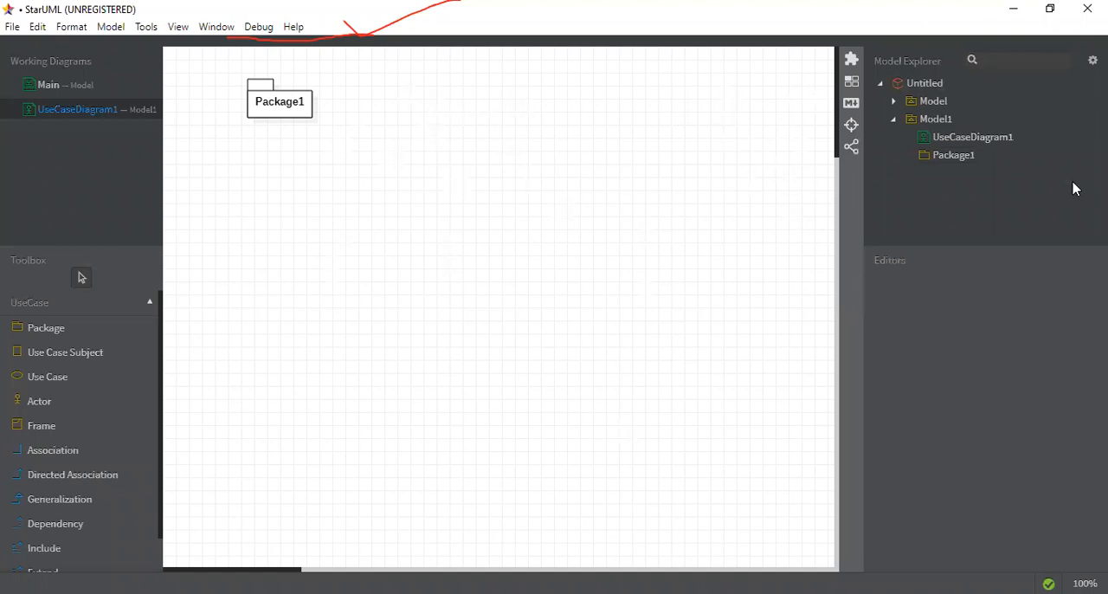
Step: Enlarge the package from its lower-right corner so that it covers most of the diagram area
{"action": "left_click", "coordinate": [923, 119]}
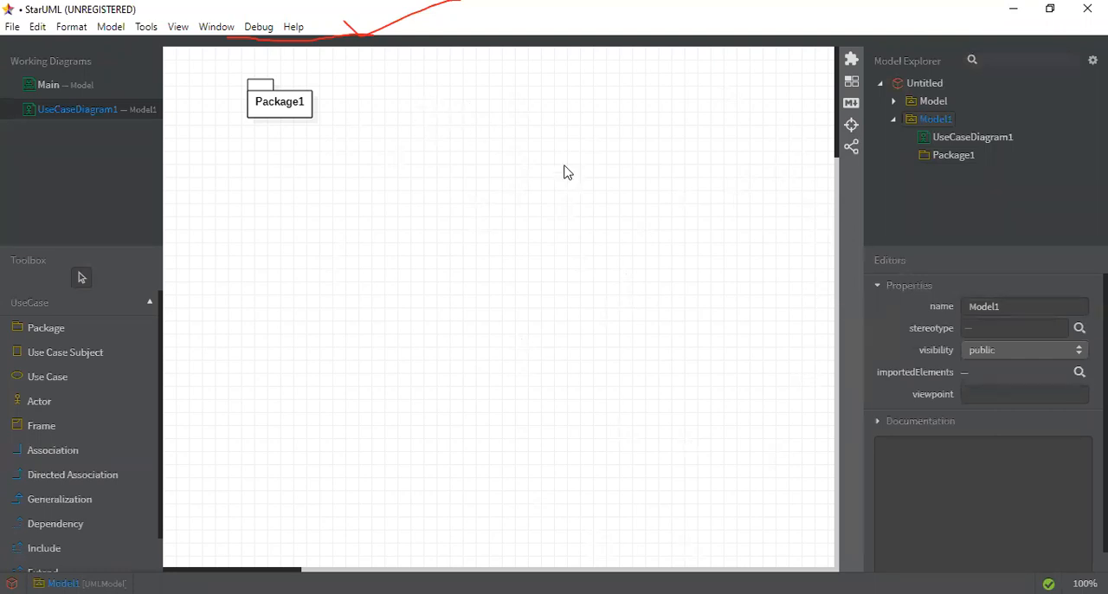
{"action": "left_click", "coordinate": [279, 110]}
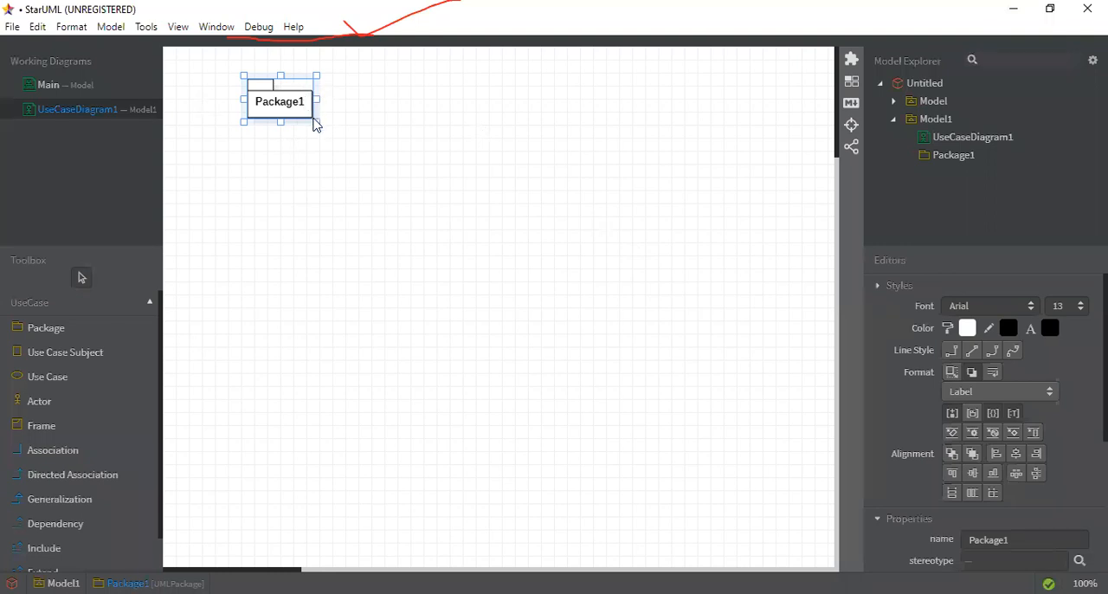
{"action": "left_click_drag", "start_coordinate": [351, 210], "coordinate": [731, 516]}
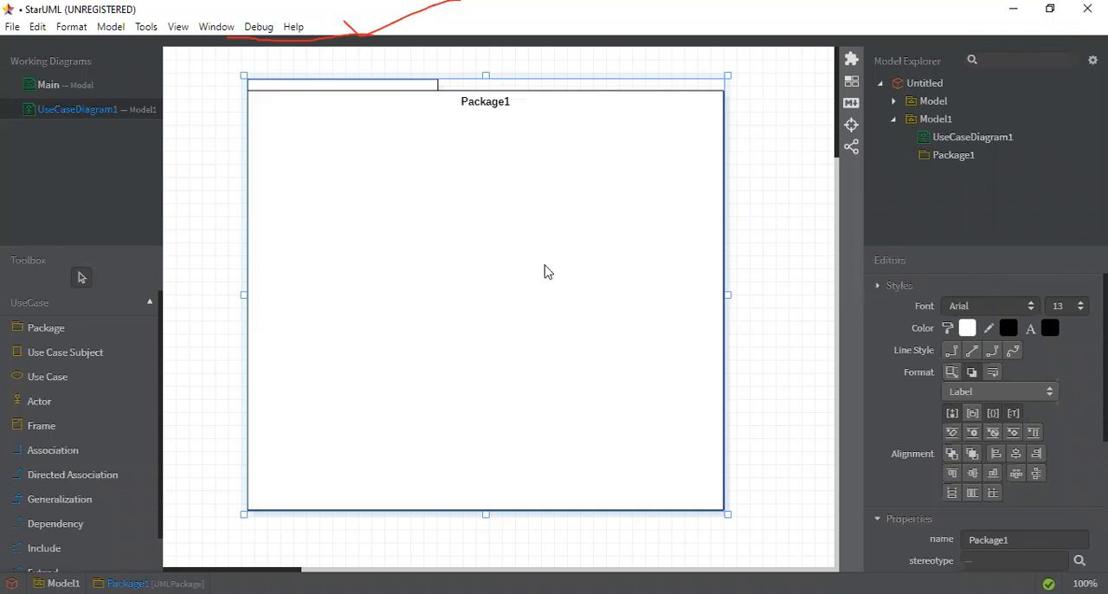
Step: Rename the package as HOTEL MANAGEMENT SYSTEM
{"action": "double_click", "coordinate": [507, 103]}
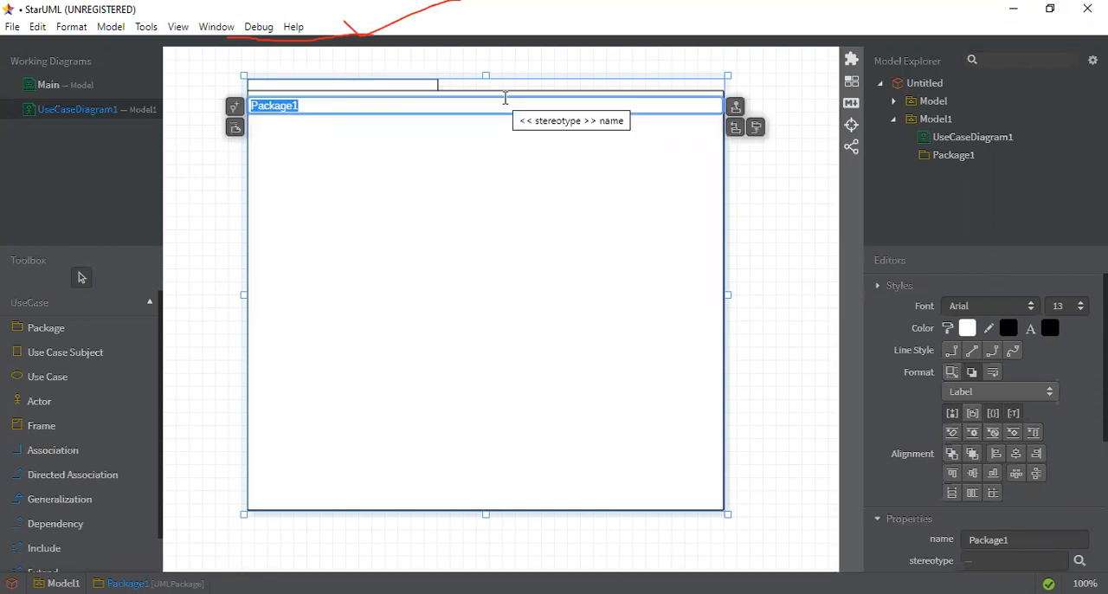
{"action": "type", "text": "HO"}
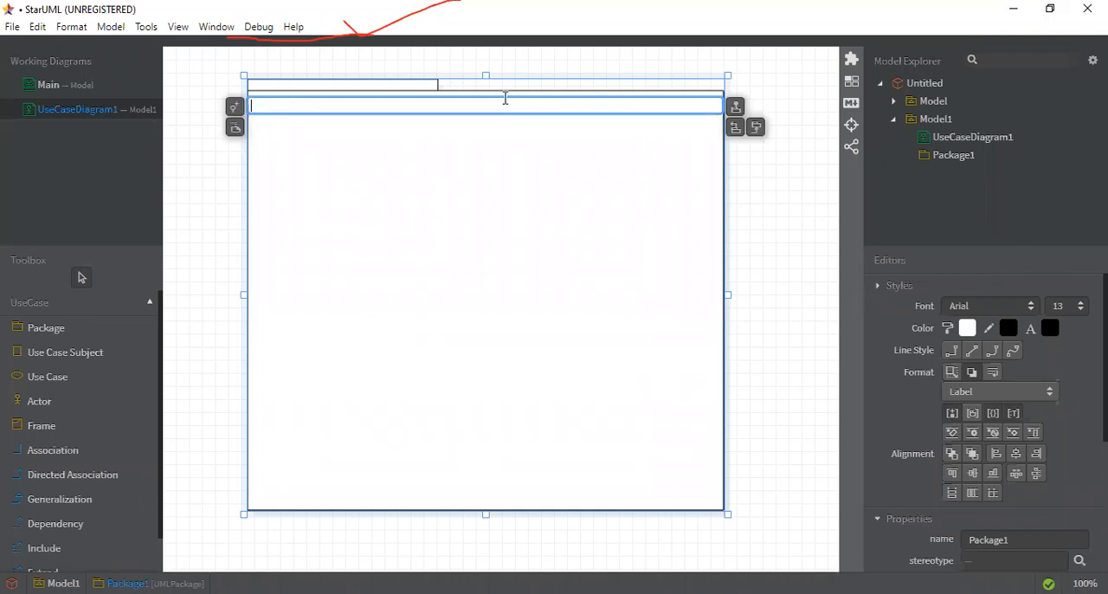
{"action": "type", "text": "TEL MANAGEMENT SYSTEM"}
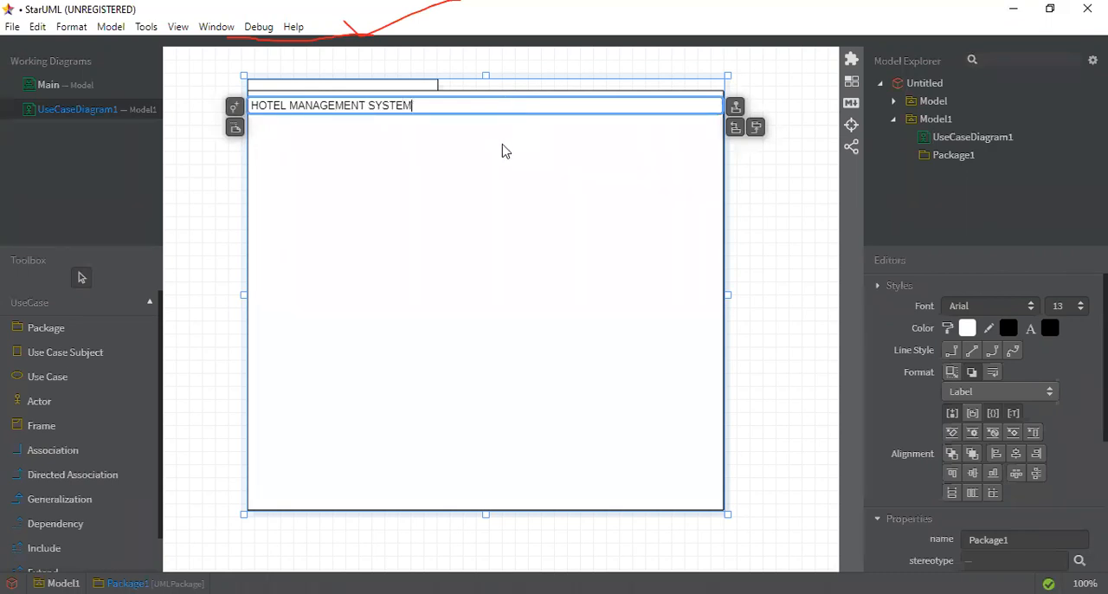
{"action": "key", "text": "Return"}
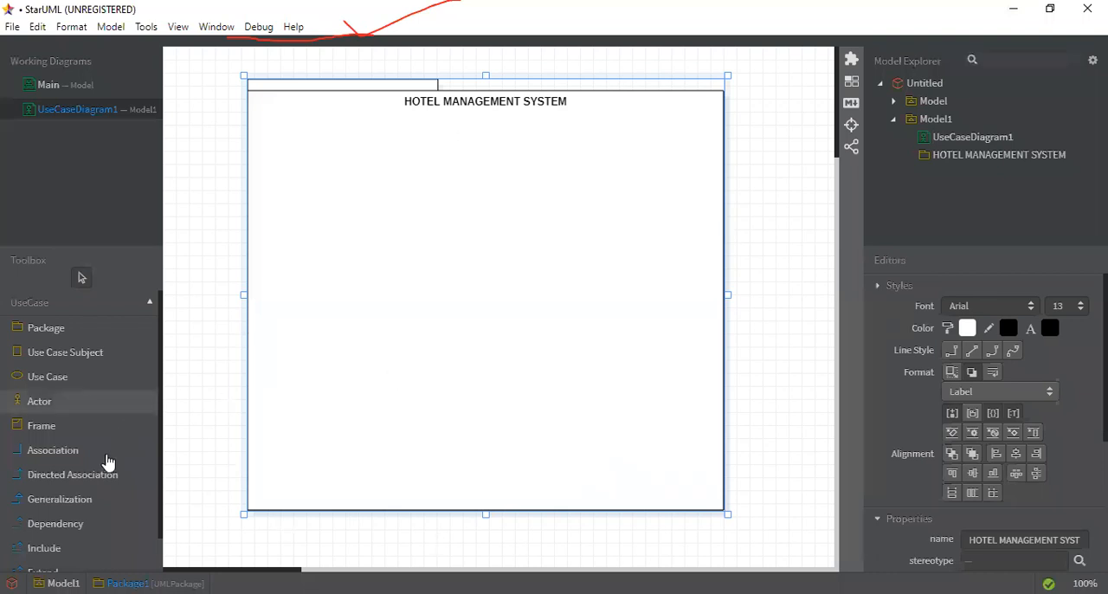
Step: Add an actor named CLIENT outside the package's left edge, and nudge the package slightly to the left
{"action": "left_click", "coordinate": [110, 407]}
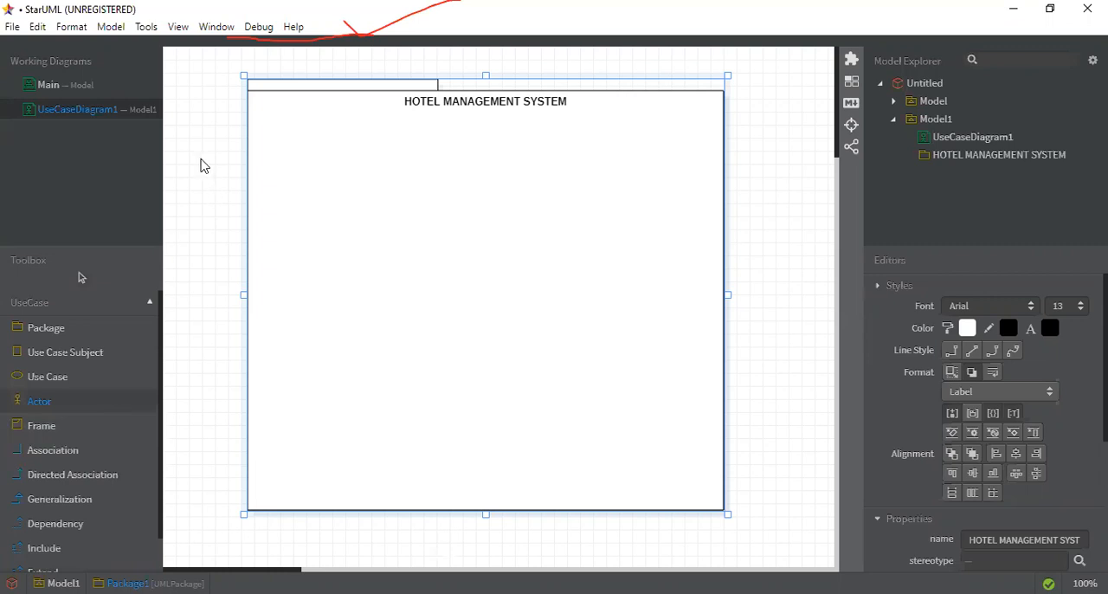
{"action": "mouse_move", "coordinate": [208, 198]}
{"action": "left_mouse_down"}
{"action": "mouse_move", "coordinate": [184, 276]}
{"action": "mouse_move", "coordinate": [178, 203]}
{"action": "mouse_move", "coordinate": [205, 173]}
{"action": "mouse_move", "coordinate": [219, 196]}
{"action": "left_mouse_up"}
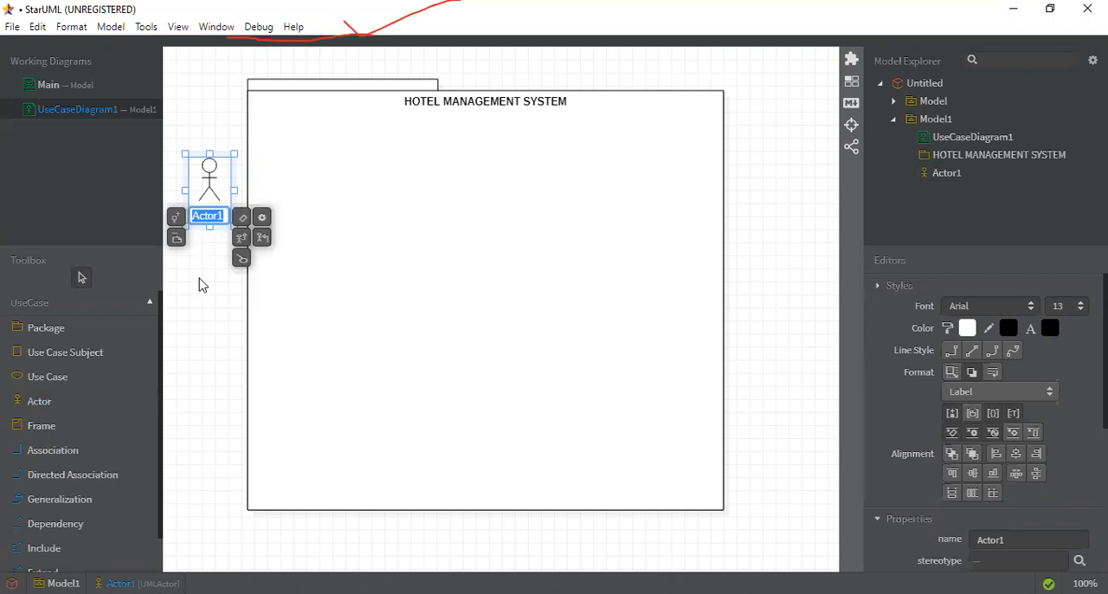
{"action": "type", "text": "CLIENT"}
{"action": "left_click", "coordinate": [617, 191]}
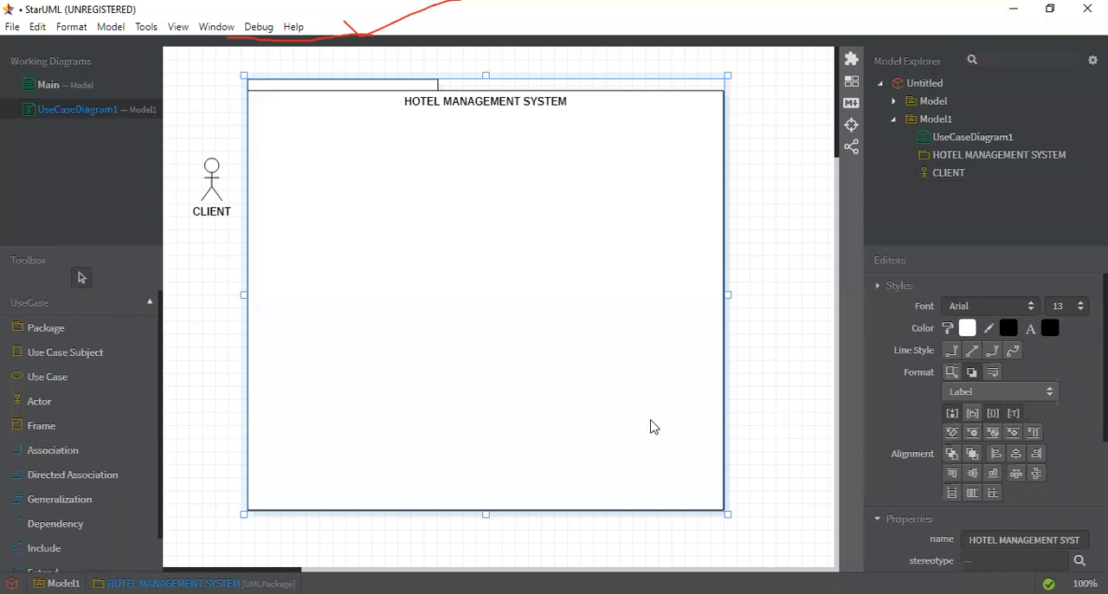
{"action": "key", "text": "Left"}
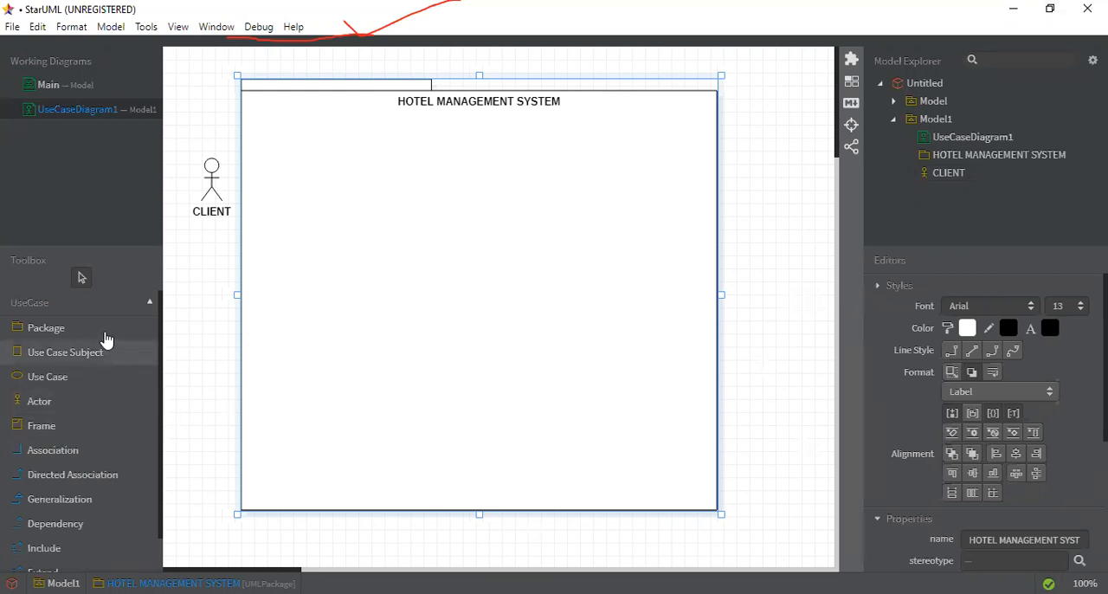
Step: Add a second actor named mANAGER below the CLIENT actor, beside the package's left edge
{"action": "left_click", "coordinate": [112, 403]}
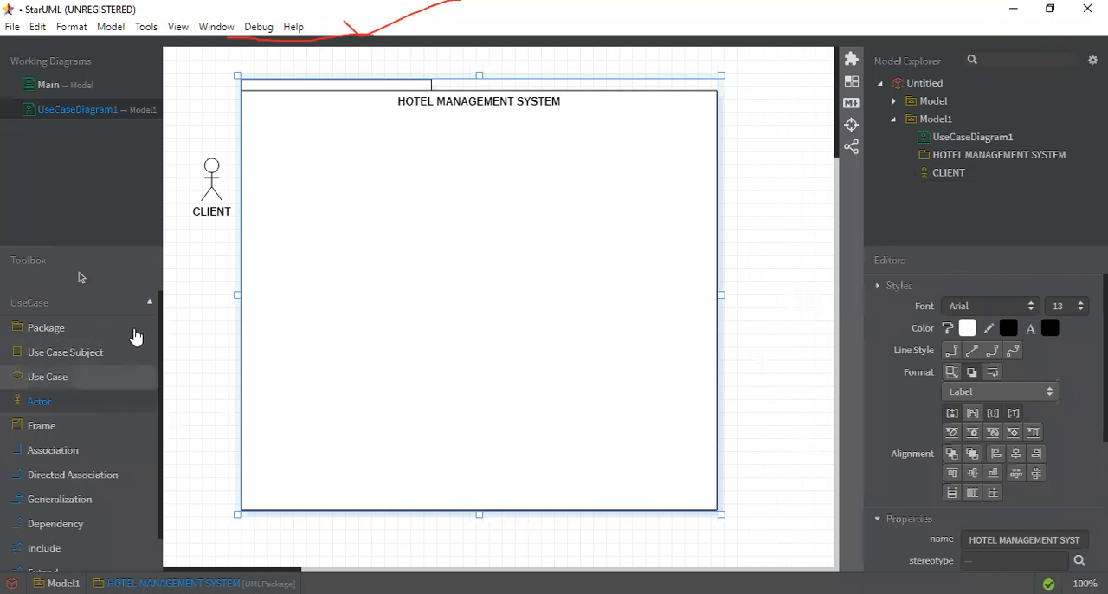
{"action": "left_click_drag", "start_coordinate": [183, 299], "coordinate": [213, 352]}
{"action": "type", "text": "MANAGER"}
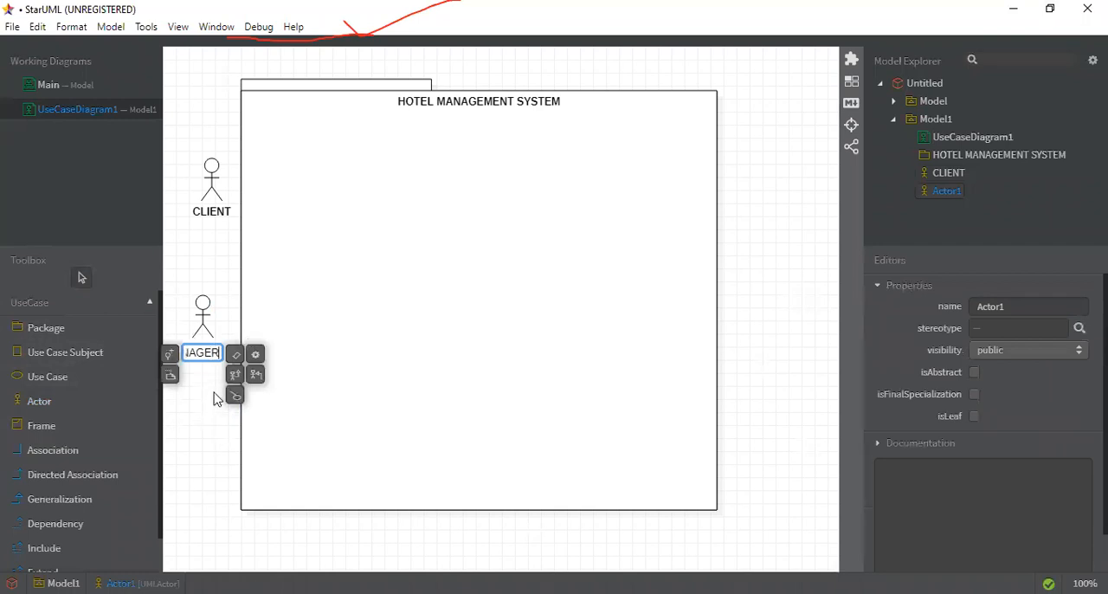
{"action": "left_click", "coordinate": [242, 329]}
{"action": "double_click", "coordinate": [241, 329]}
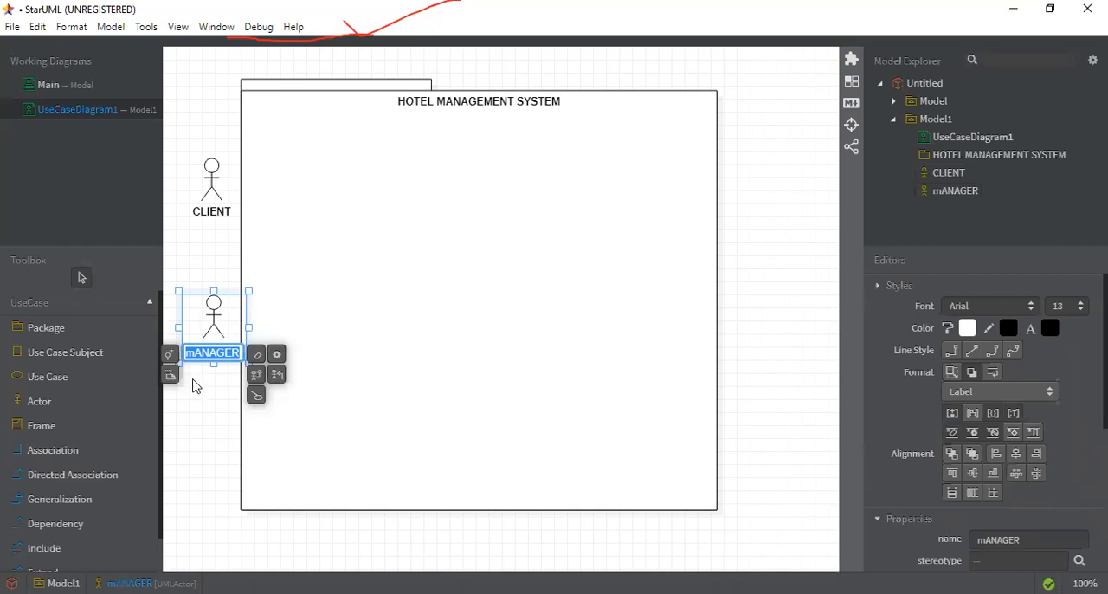
{"action": "left_click", "coordinate": [201, 265]}
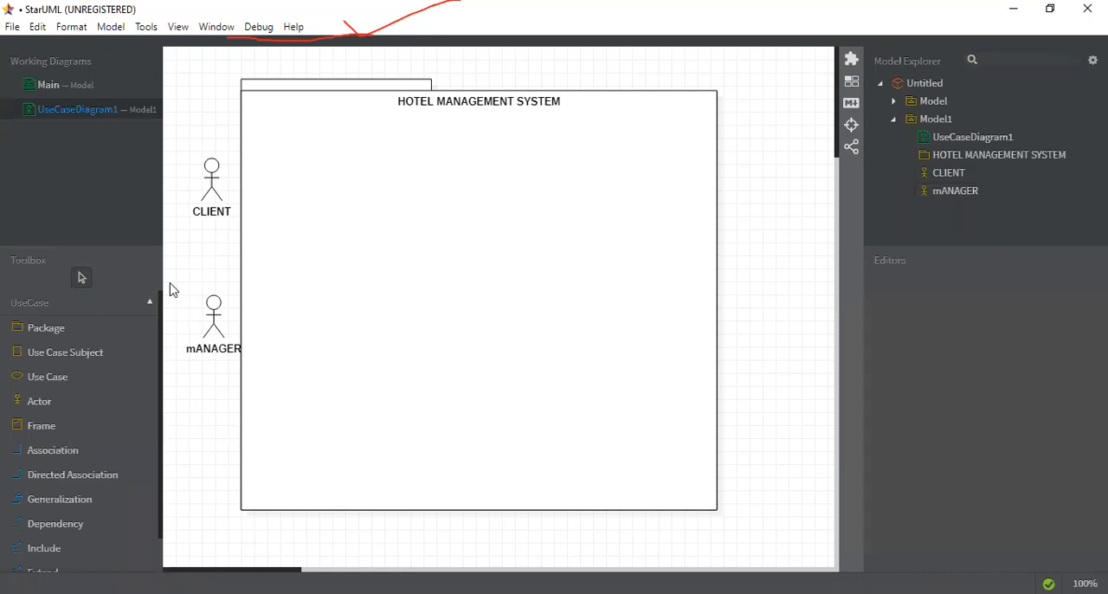
Step: Add a third actor named WAITER below the mANAGER actor, outside the package
{"action": "left_click", "coordinate": [112, 406]}
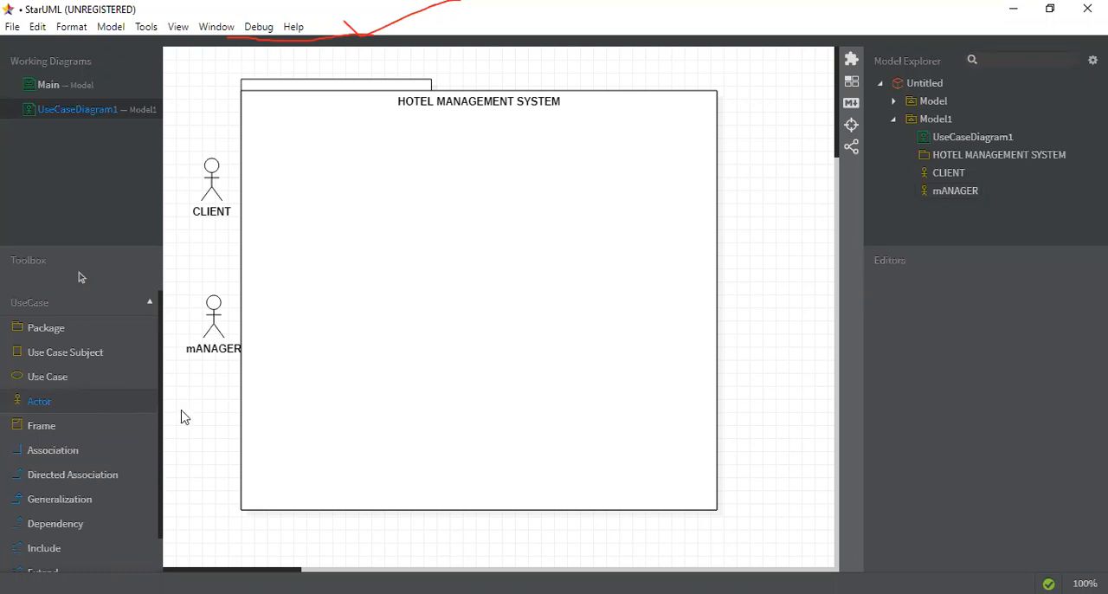
{"action": "left_click_drag", "start_coordinate": [208, 451], "coordinate": [228, 473]}
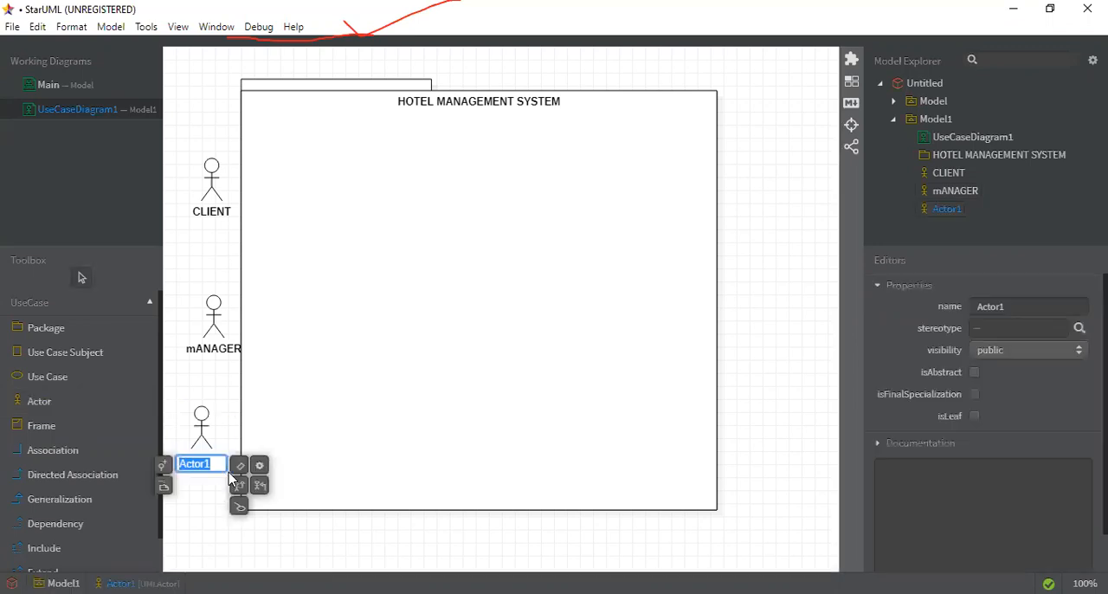
{"action": "type", "text": "WAITER"}
{"action": "left_click", "coordinate": [202, 521]}
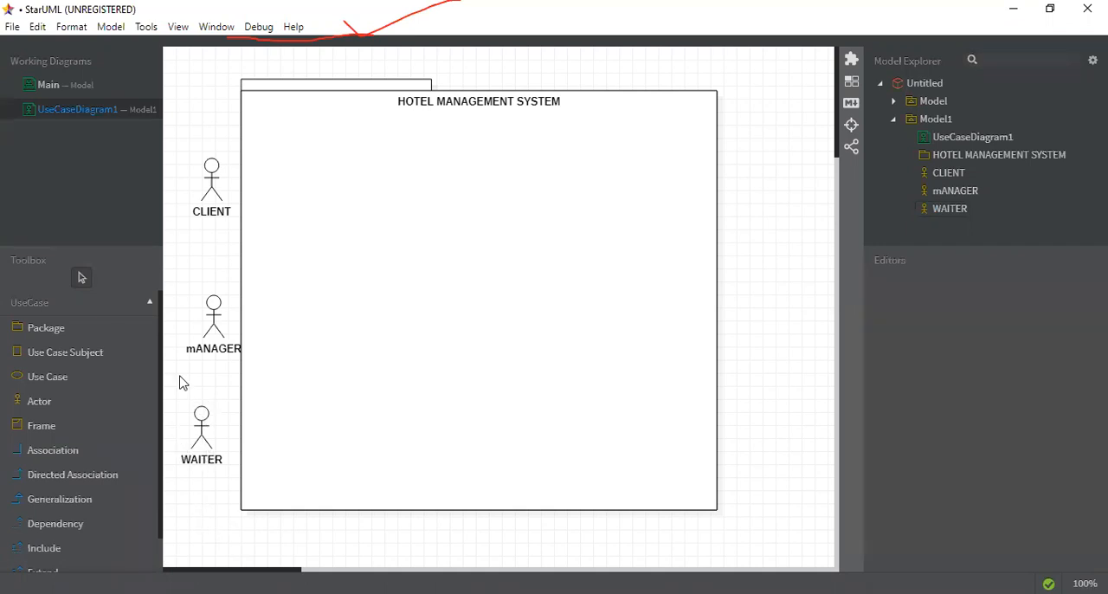
Step: Add an actor named CHEF outside the package's right edge, roughly level with the CLIENT actor
{"action": "left_click", "coordinate": [132, 411]}
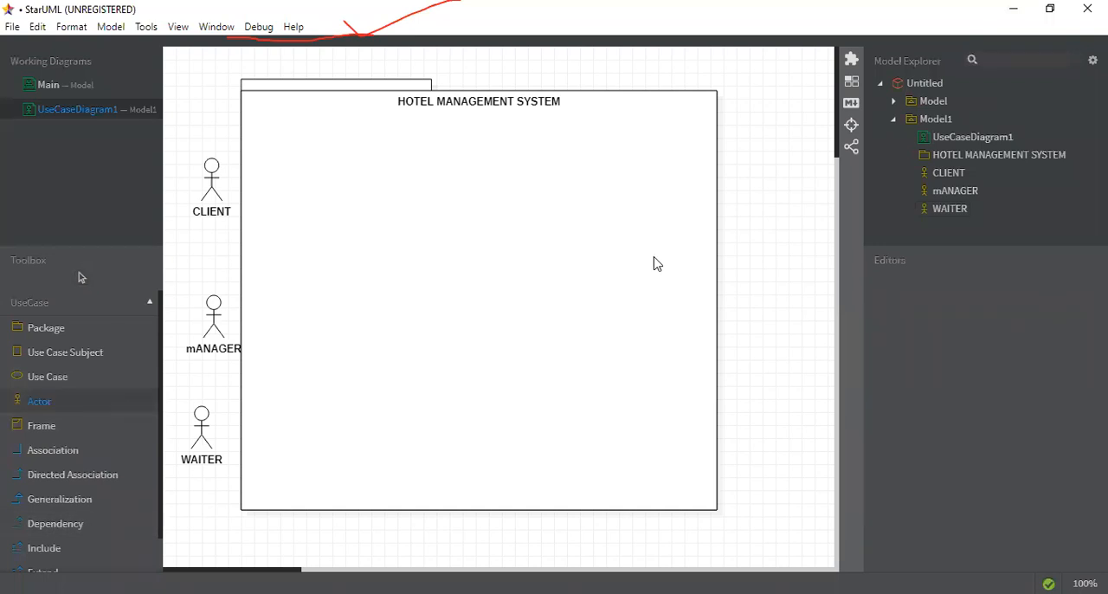
{"action": "left_click_drag", "start_coordinate": [737, 171], "coordinate": [791, 238]}
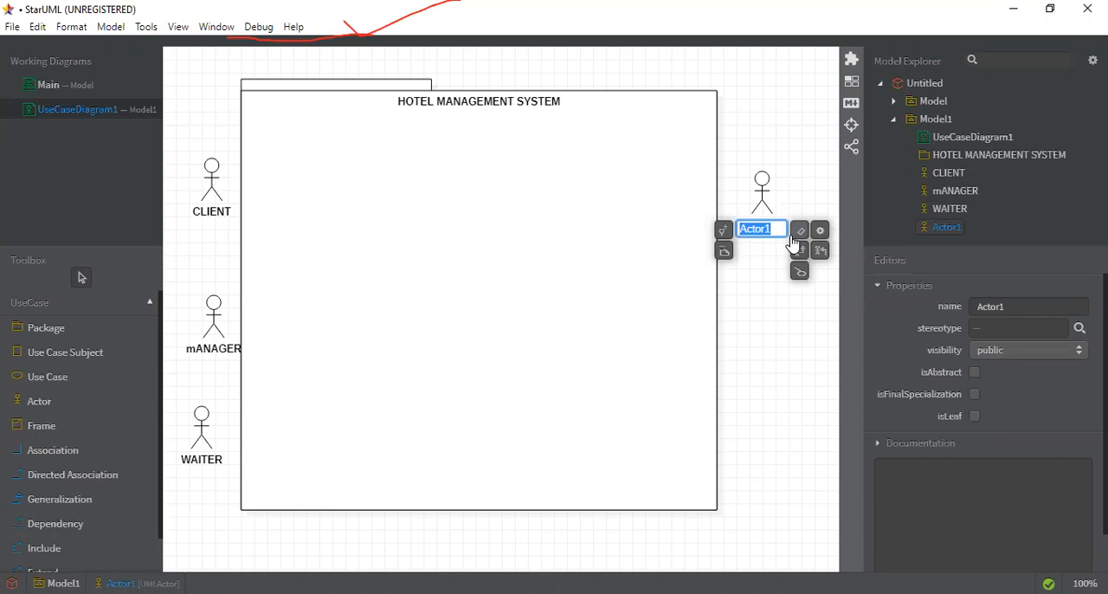
{"action": "type", "text": "CHEF"}
{"action": "left_click", "coordinate": [804, 297]}
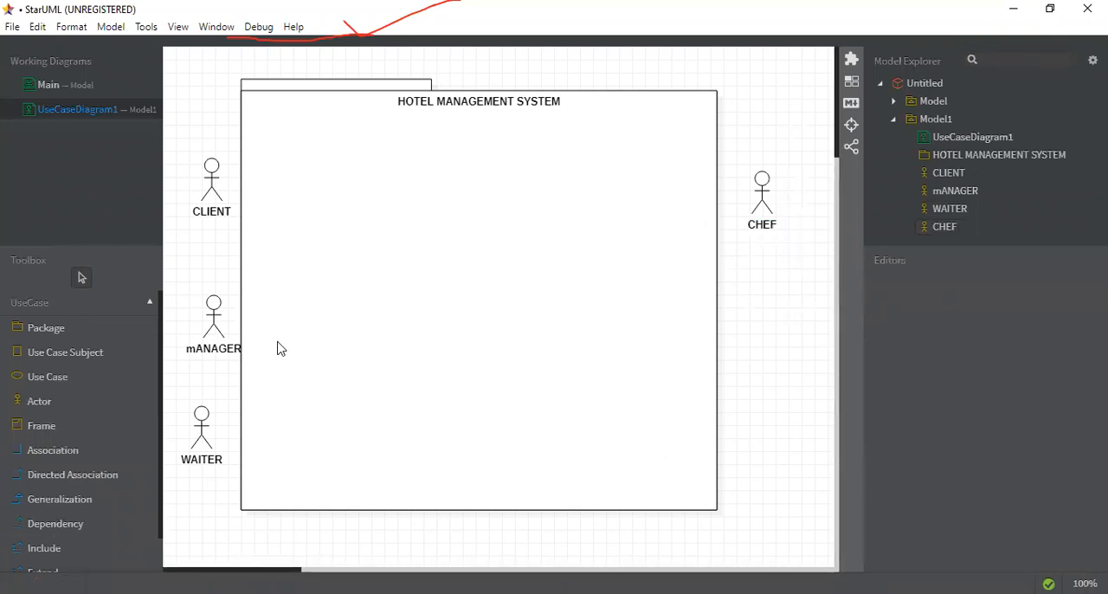
Step: Add an actor named CASHIER below the CHEF actor, outside the package's right edge
{"action": "left_click", "coordinate": [99, 412]}
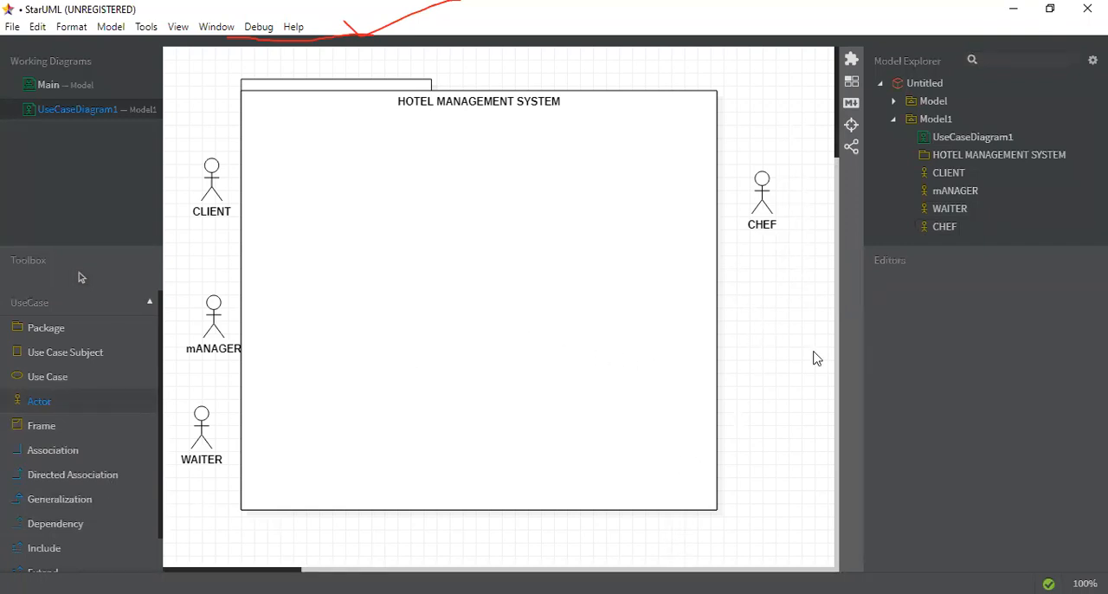
{"action": "left_click_drag", "start_coordinate": [796, 401], "coordinate": [801, 410]}
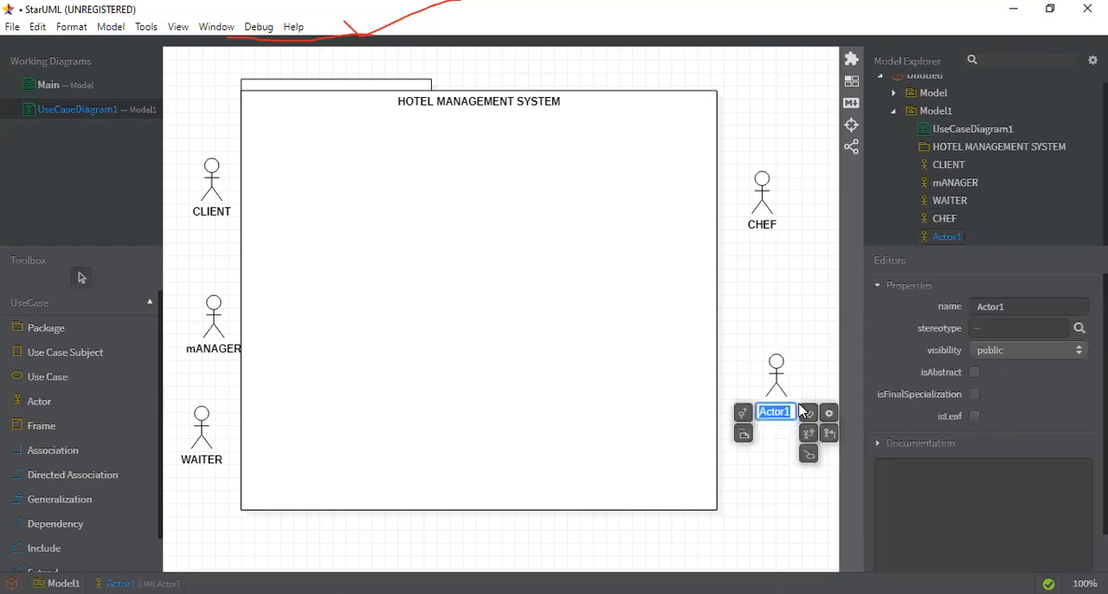
{"action": "type", "text": "CASHIER"}
{"action": "left_click", "coordinate": [801, 302]}
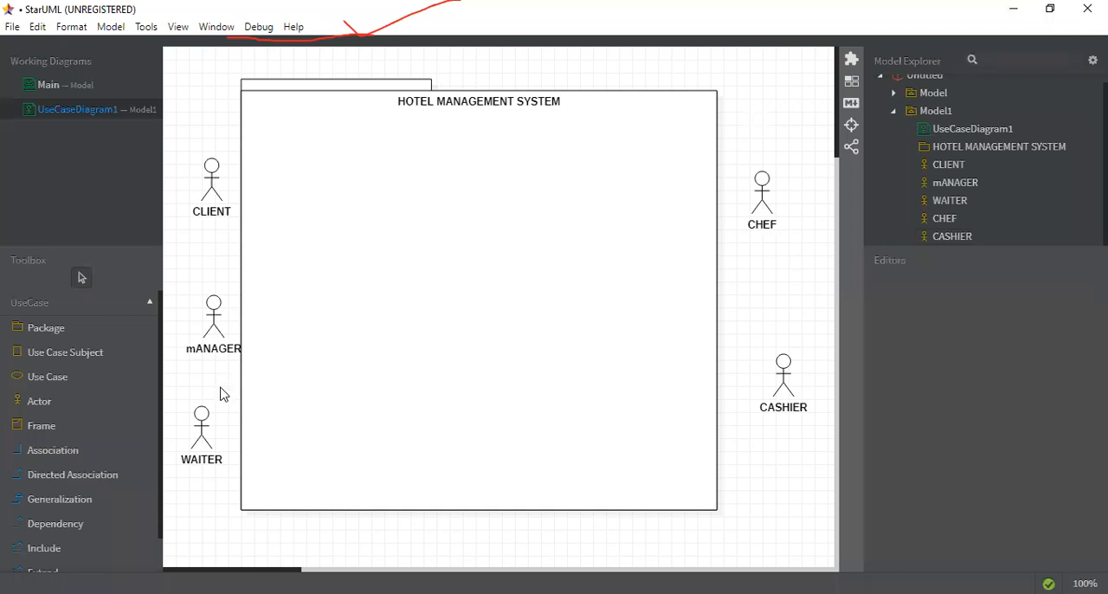
Step: Lock the Use Case tool and add a use case named CHOOSE TABLE inside the package, just below its title
{"action": "left_click", "coordinate": [74, 424]}
{"action": "double_click", "coordinate": [78, 389]}
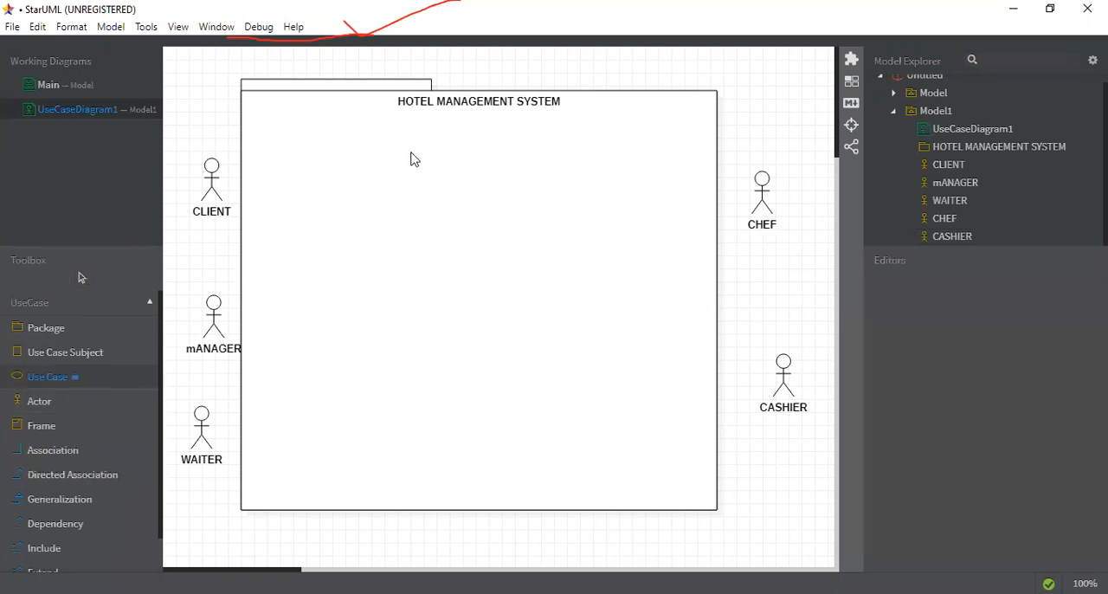
{"action": "left_click_drag", "start_coordinate": [403, 126], "coordinate": [477, 158]}
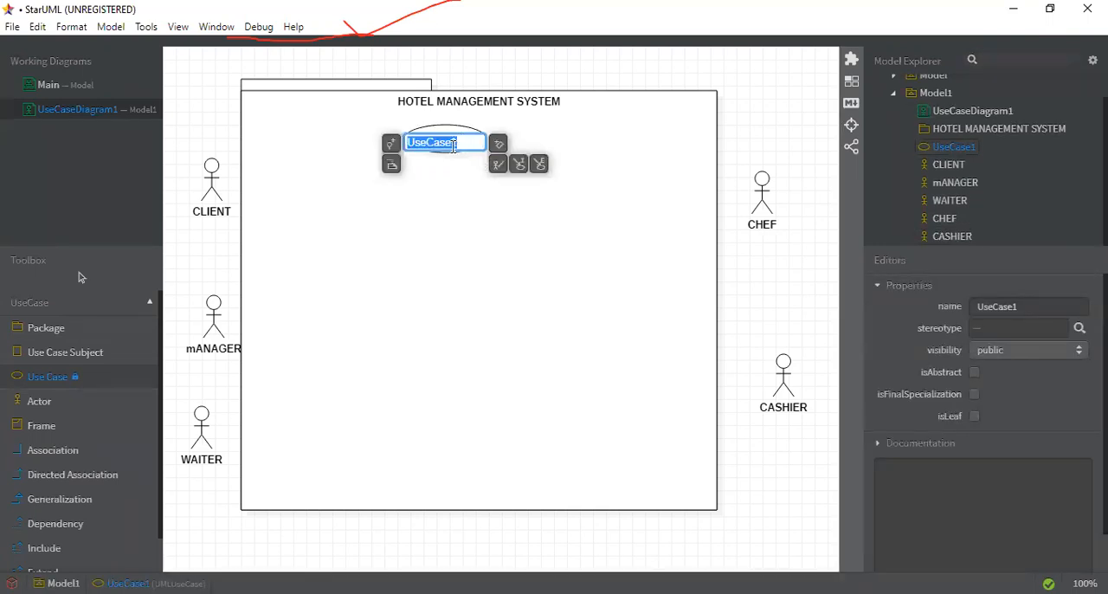
{"action": "type", "text": "CHO"}
{"action": "key", "text": "BackSpace"}
{"action": "type", "text": "OOSE TA"}
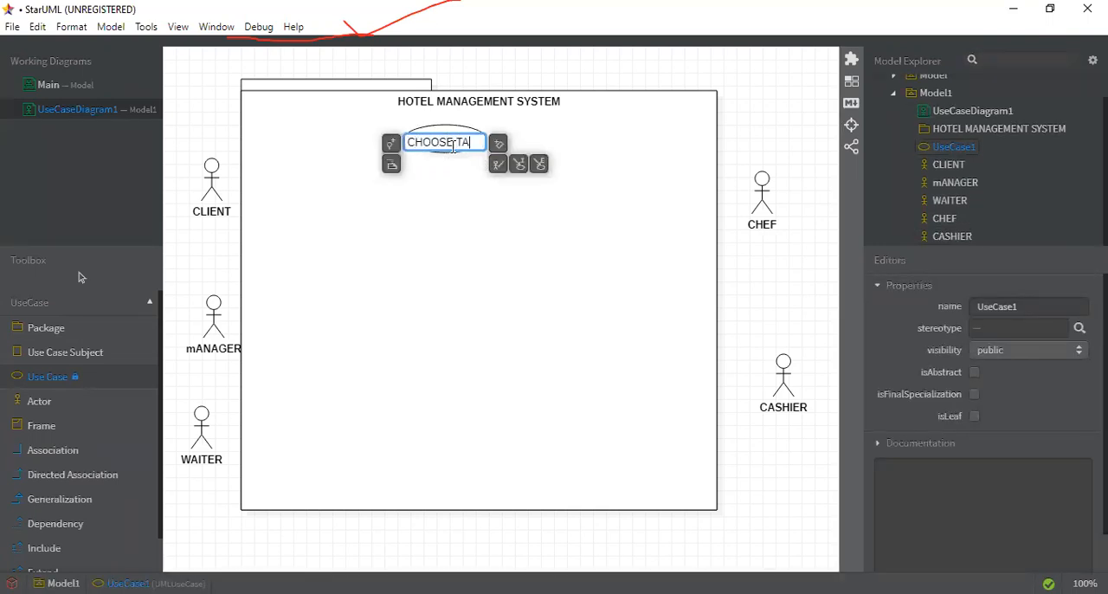
{"action": "type", "text": "BLE"}
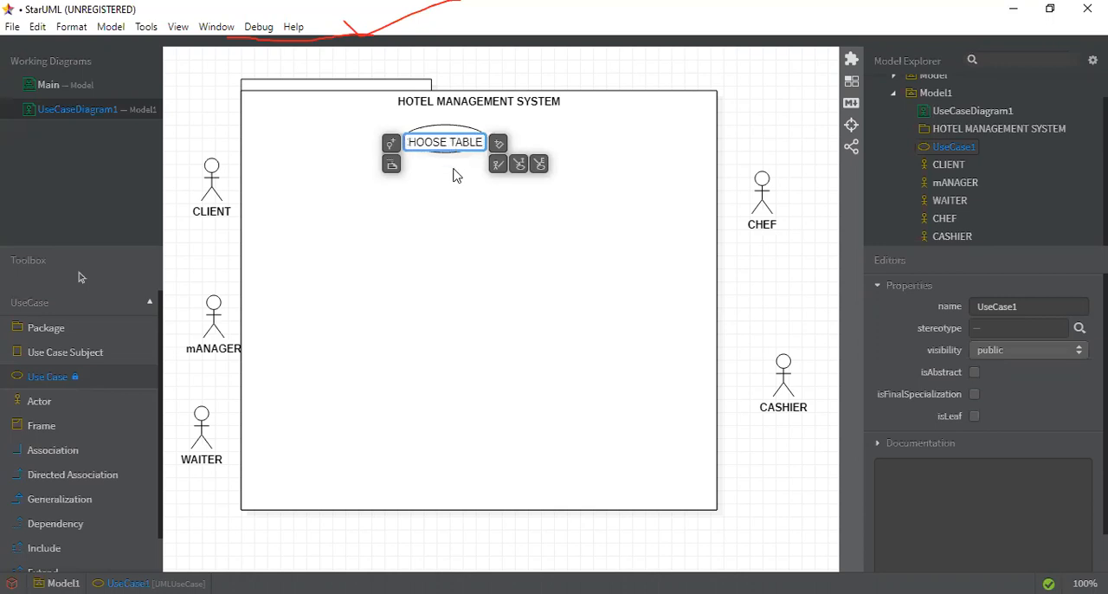
{"action": "left_click", "coordinate": [456, 175]}
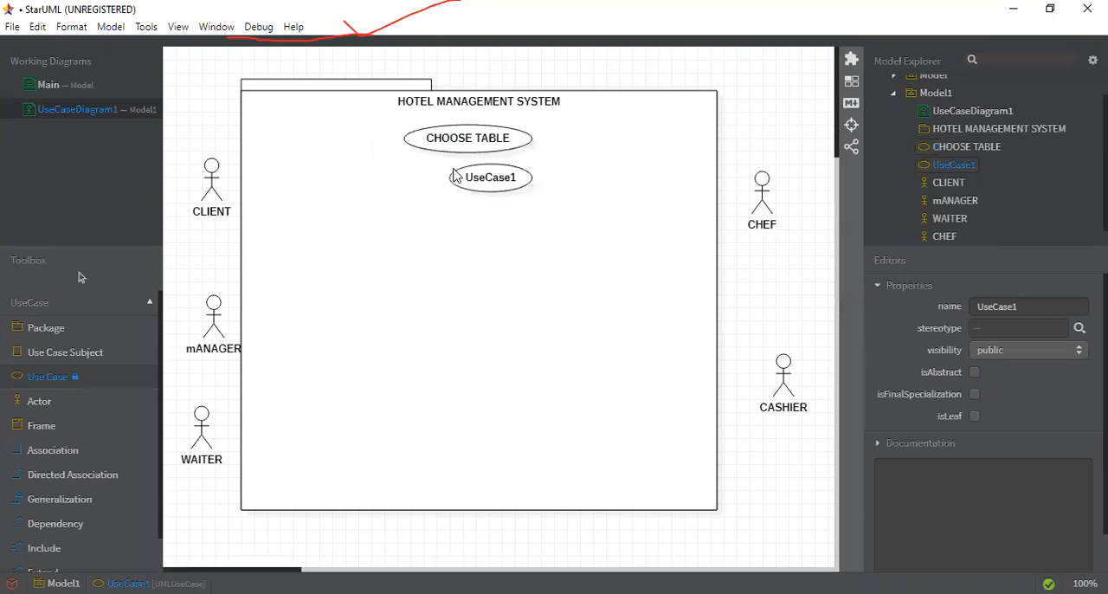
Step: Add a use case named TAKE MENU CARD below CHOOSE TABLE inside the package
{"action": "left_click", "coordinate": [456, 175]}
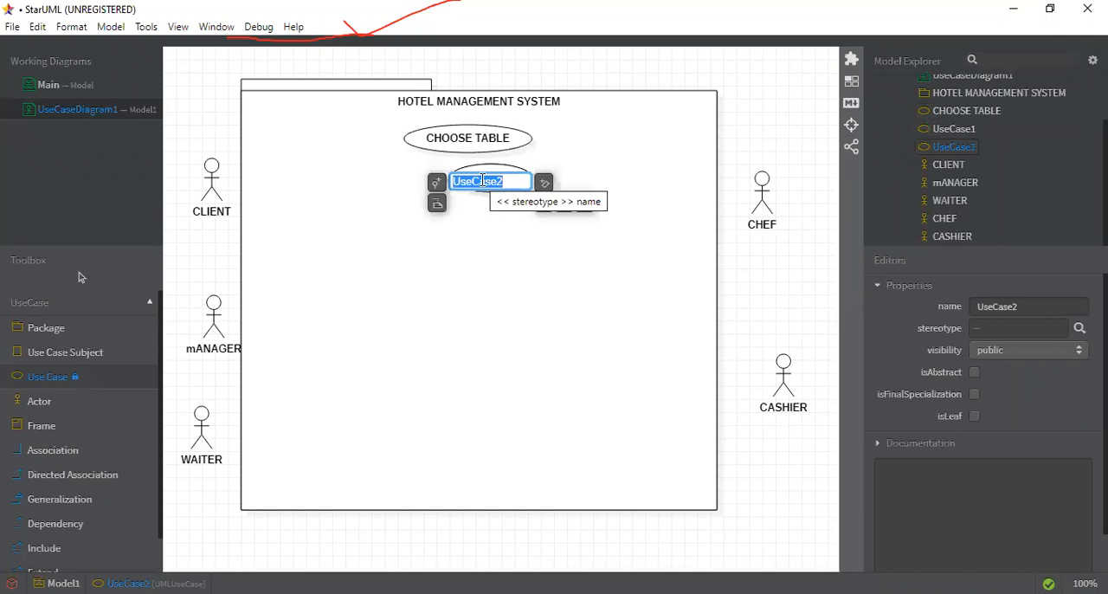
{"action": "type", "text": "TAKE"}
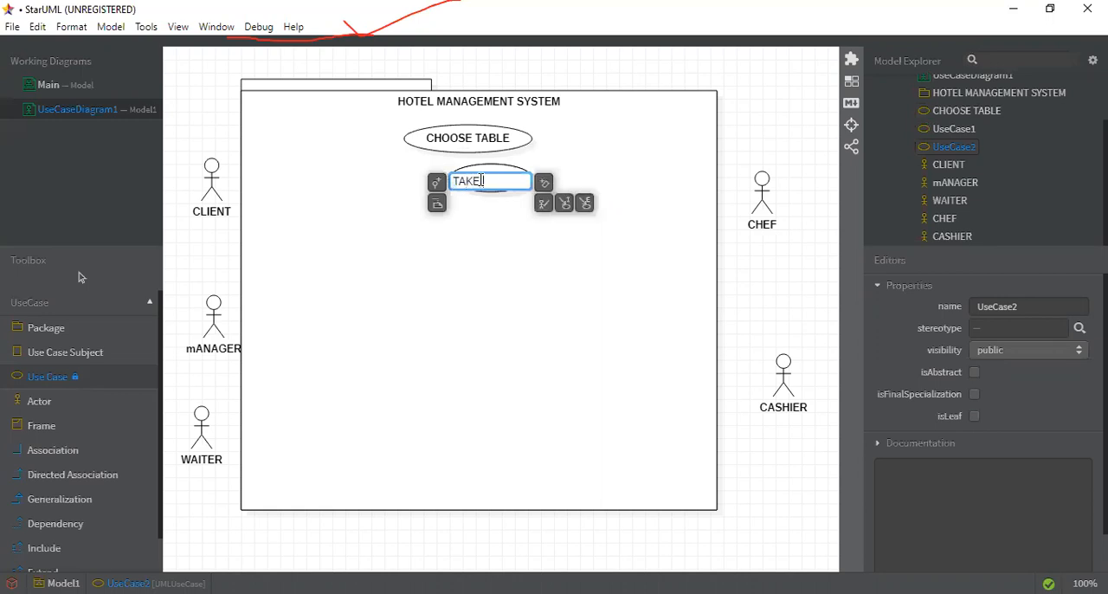
{"action": "type", "text": "MENU CARD"}
{"action": "left_click", "coordinate": [483, 164]}
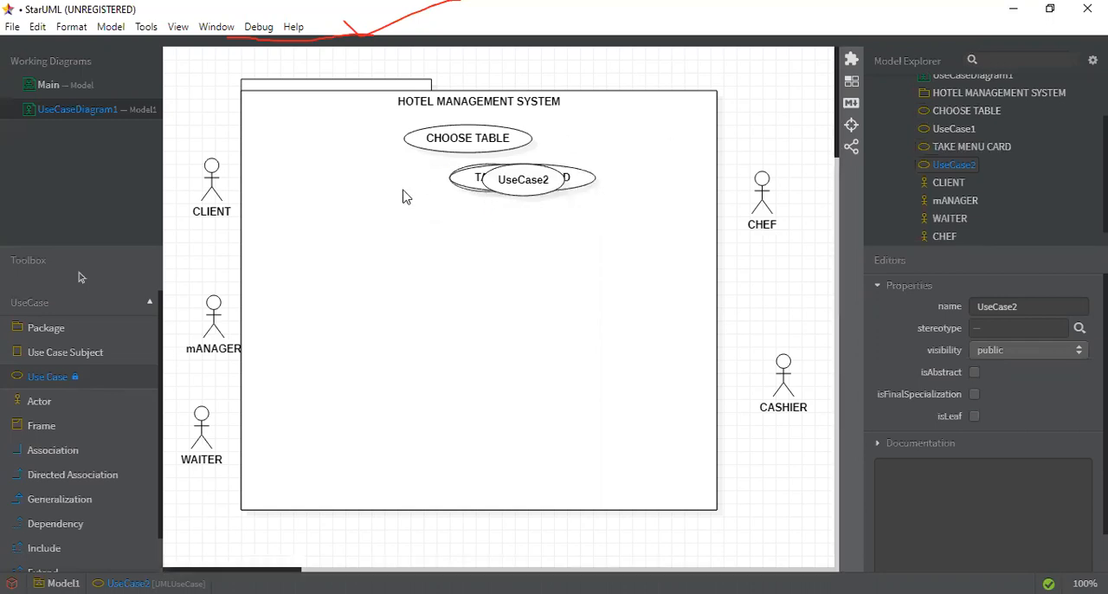
Step: Add one more unnamed use case, leave the Use Case tool, and move UseCase3 to the free area below TAKE MENU CARD
{"action": "left_click", "coordinate": [487, 205]}
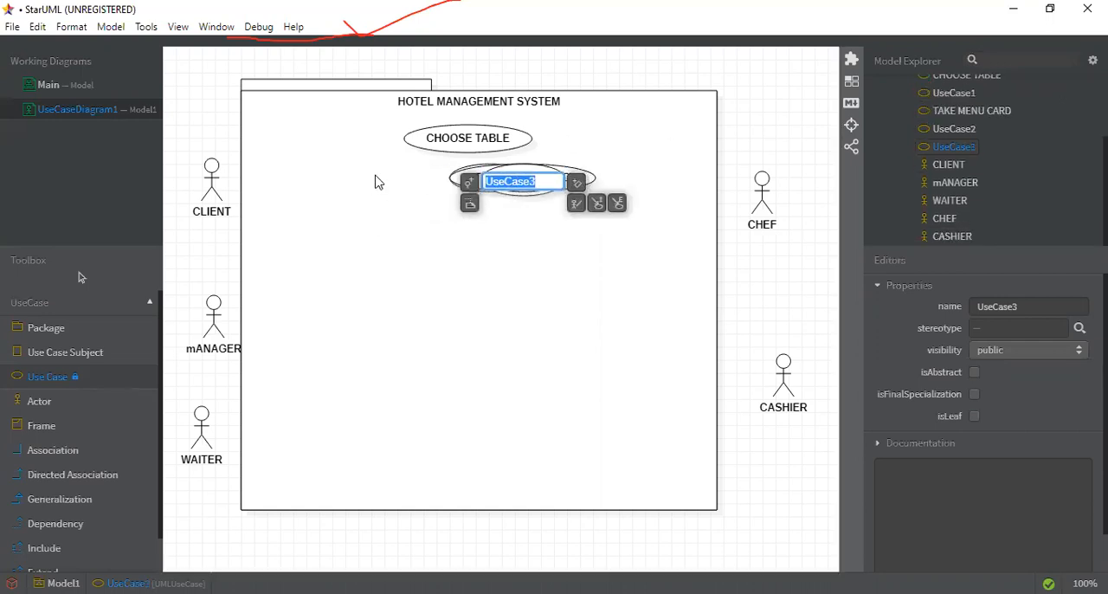
{"action": "key", "text": "Escape"}
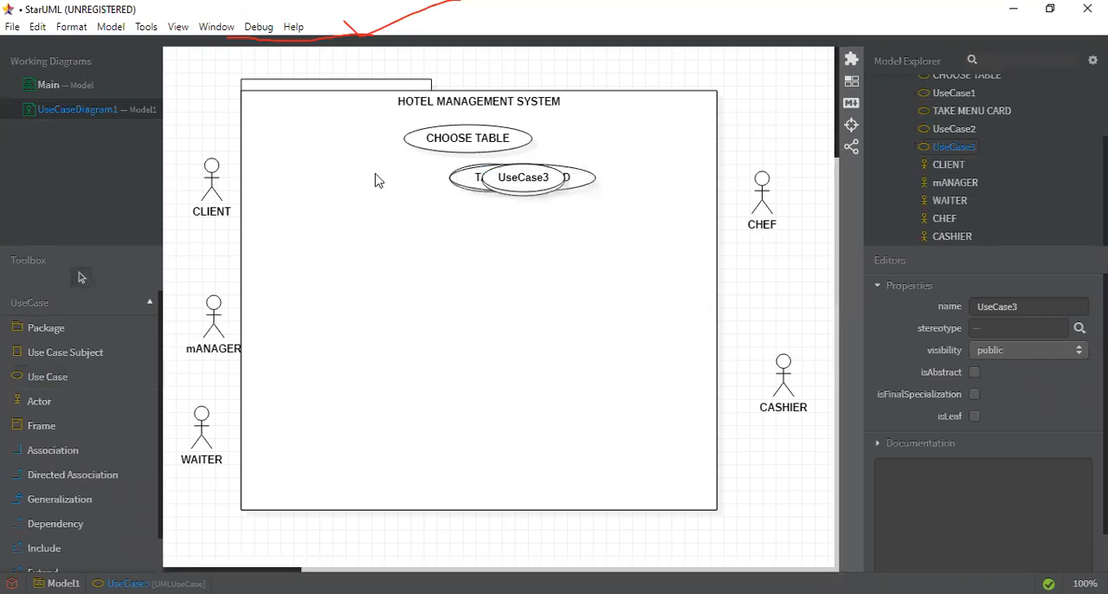
{"action": "left_click", "coordinate": [525, 173]}
{"action": "left_click", "coordinate": [527, 172]}
{"action": "left_click_drag", "start_coordinate": [531, 170], "coordinate": [466, 235]}
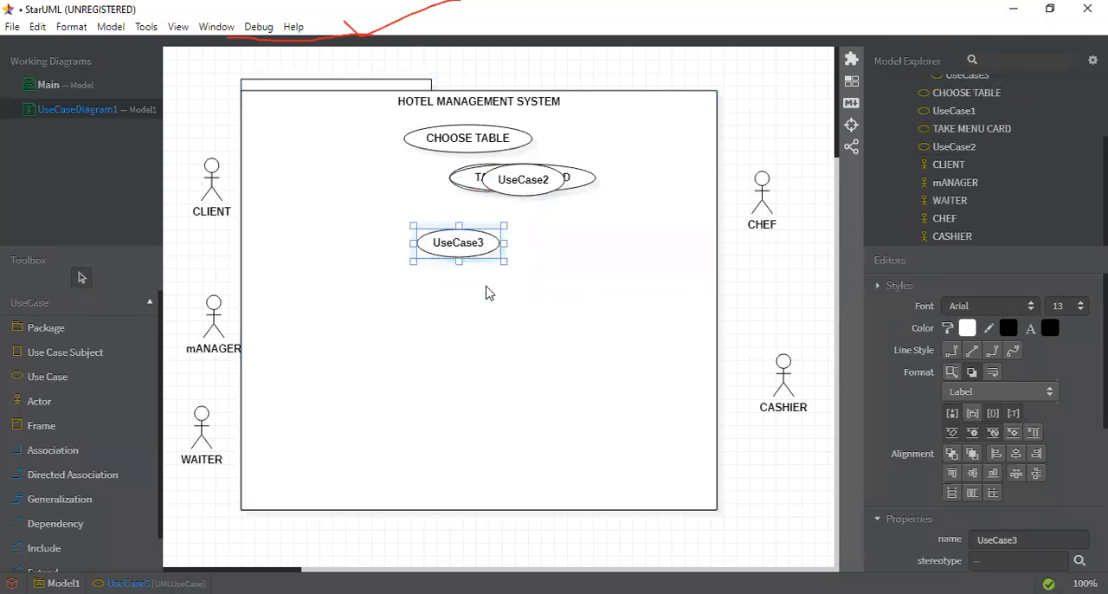
Step: Move UseCase2 off TAKE MENU CARD to the free space on its left, keeping the package in its original place
{"action": "left_click", "coordinate": [561, 188]}
{"action": "left_click_drag", "start_coordinate": [561, 189], "coordinate": [581, 176]}
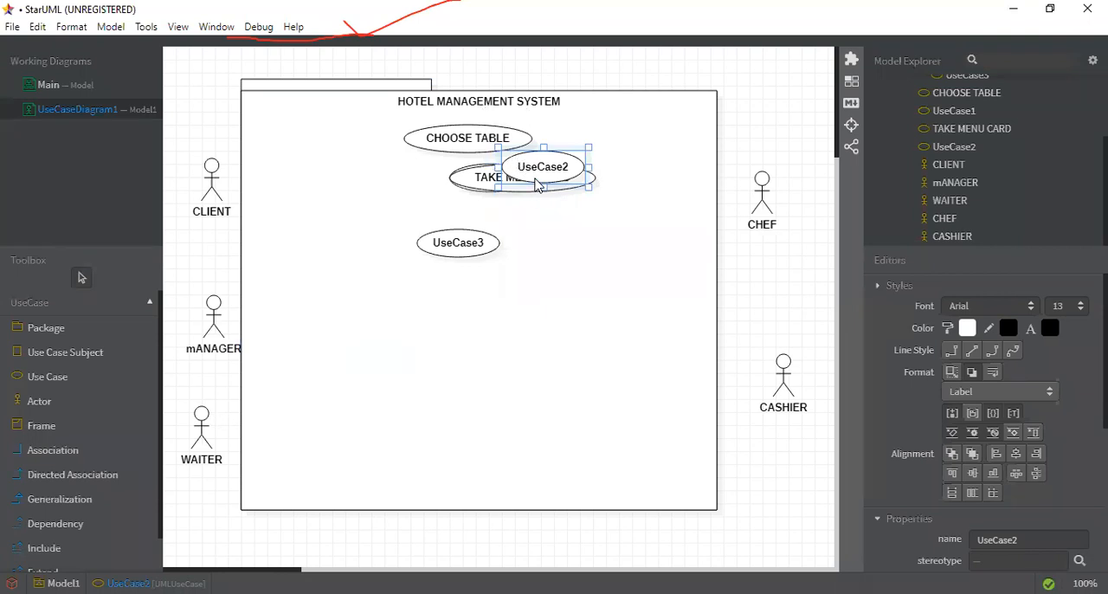
{"action": "left_click_drag", "start_coordinate": [325, 218], "coordinate": [371, 185]}
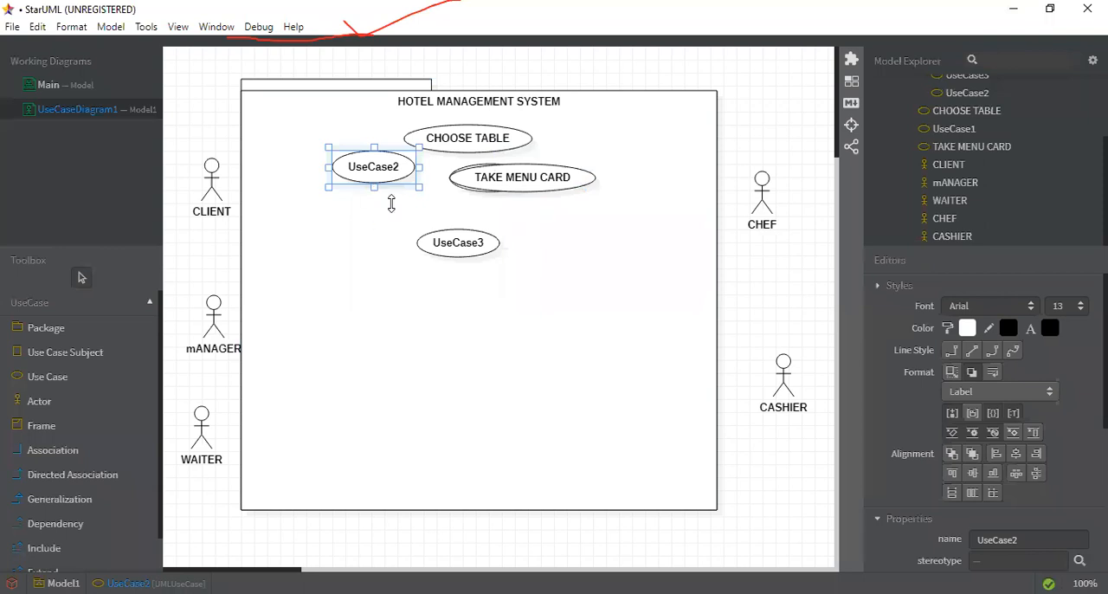
{"action": "left_click_drag", "start_coordinate": [346, 264], "coordinate": [575, 309]}
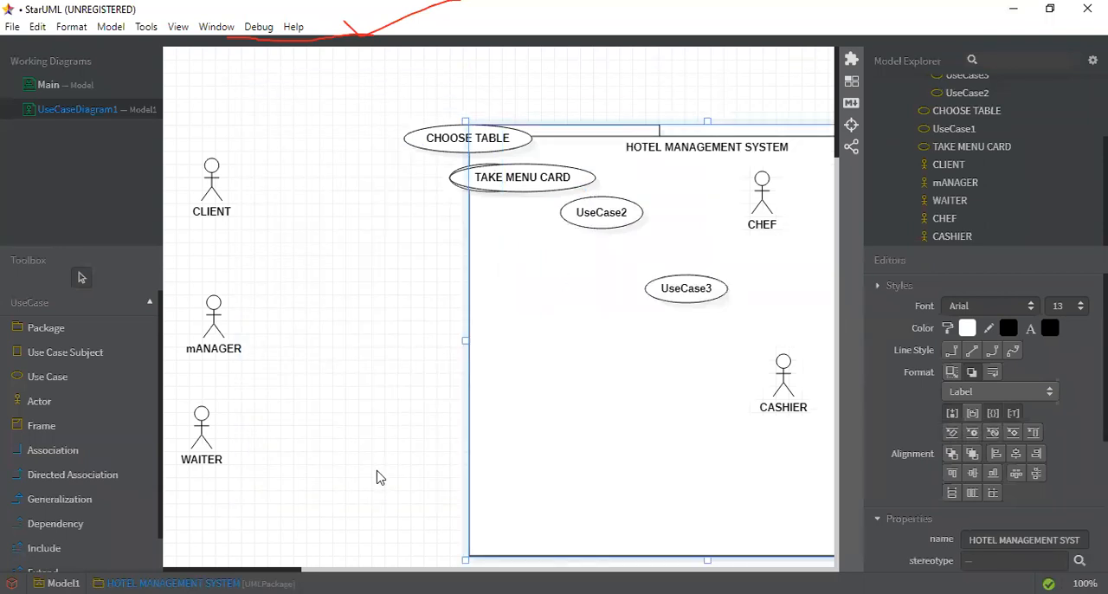
{"action": "key", "text": "ctrl+z"}
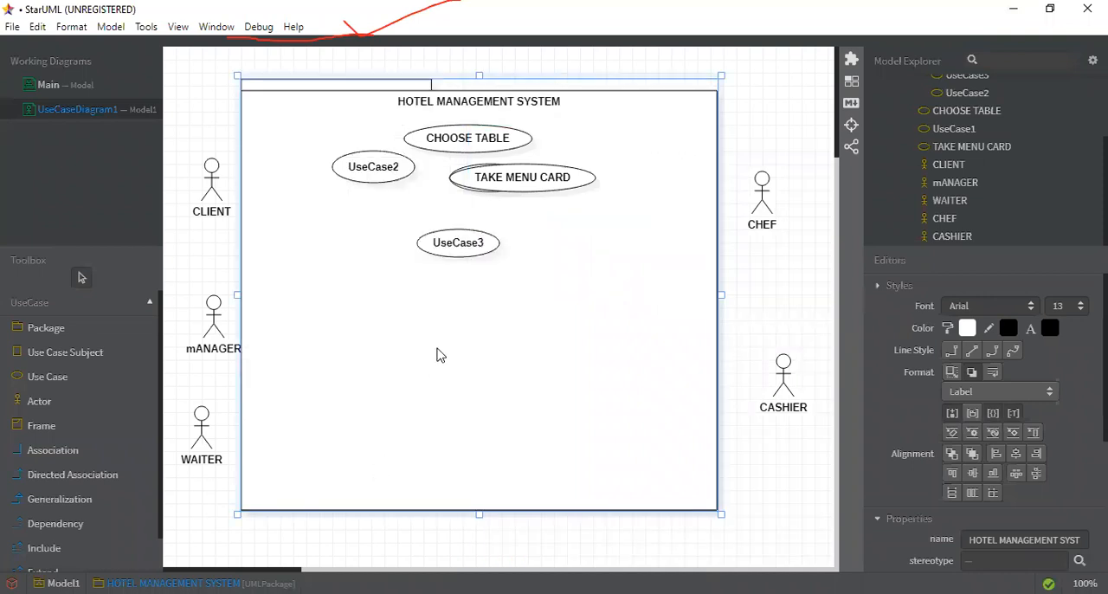
Step: Stack UseCase1 and UseCase2 below UseCase3, and place TAKE MENU CARD between CHOOSE TABLE and UseCase3
{"action": "left_click", "coordinate": [481, 183]}
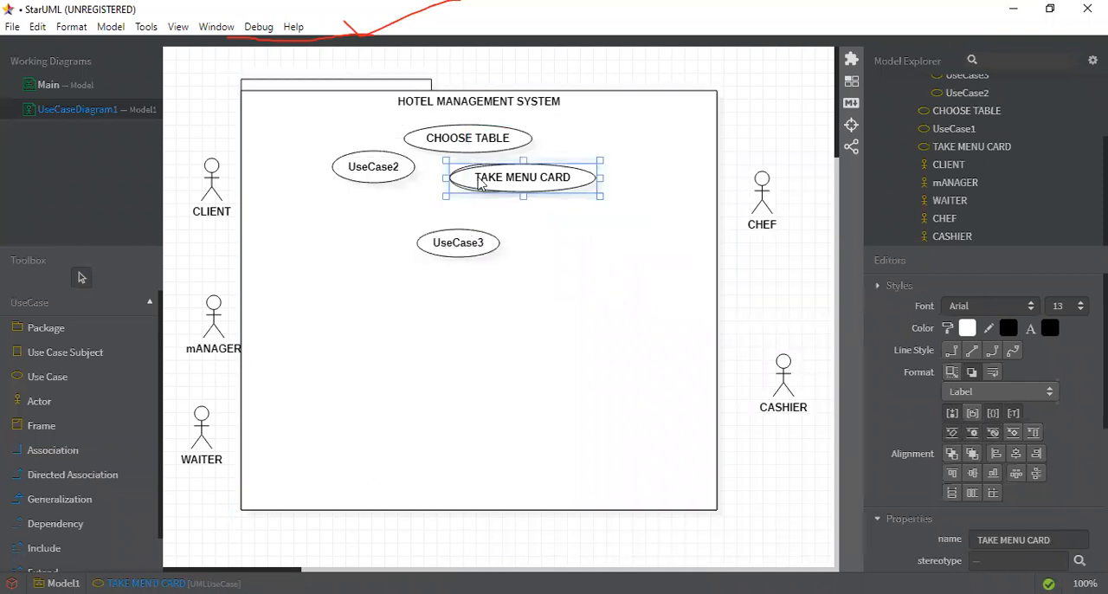
{"action": "left_click_drag", "start_coordinate": [480, 183], "coordinate": [550, 220]}
{"action": "left_click_drag", "start_coordinate": [497, 185], "coordinate": [488, 302]}
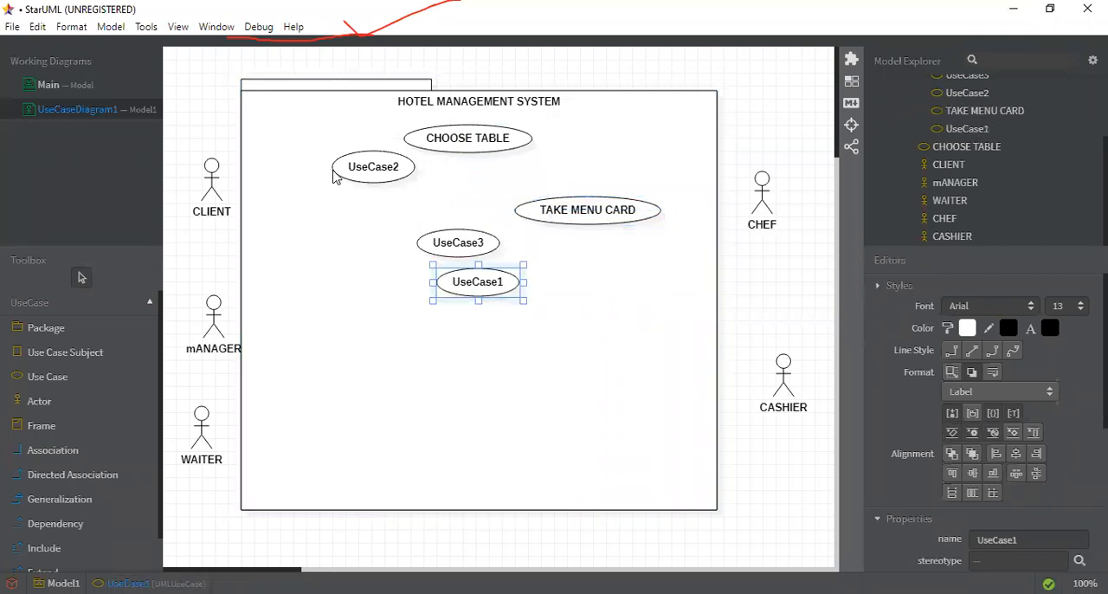
{"action": "left_click_drag", "start_coordinate": [343, 177], "coordinate": [440, 327]}
{"action": "double_click", "coordinate": [442, 326]}
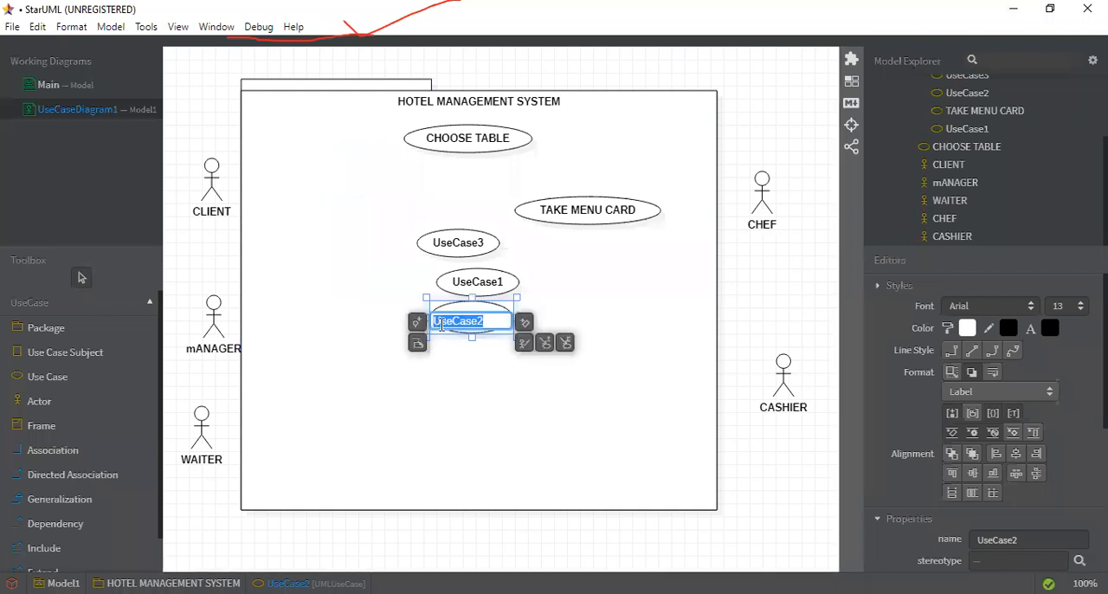
{"action": "left_click_drag", "start_coordinate": [590, 227], "coordinate": [477, 206]}
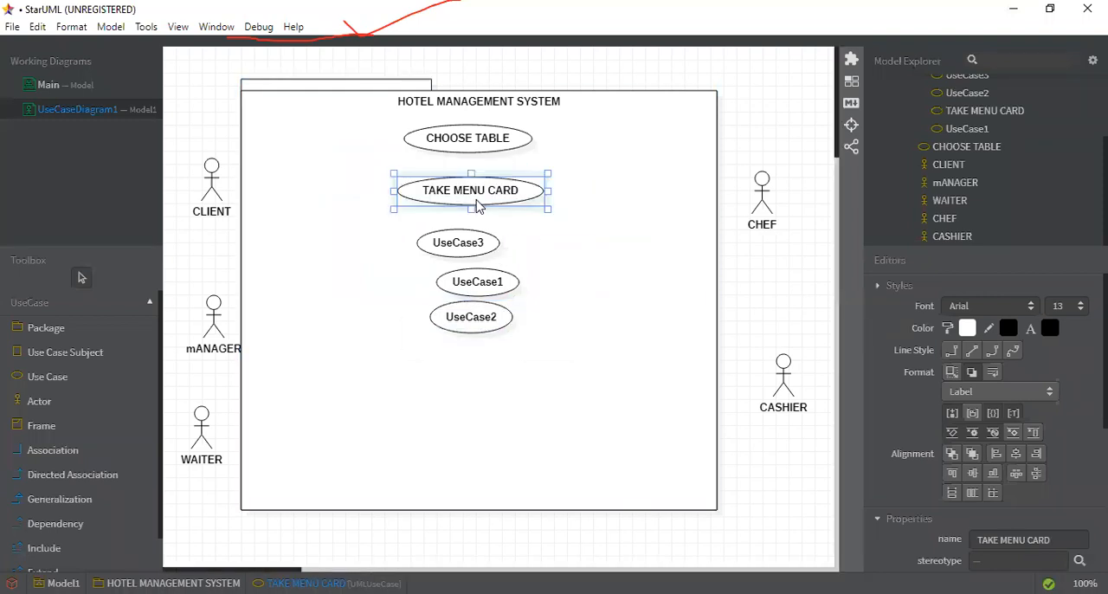
{"action": "left_click", "coordinate": [458, 247]}
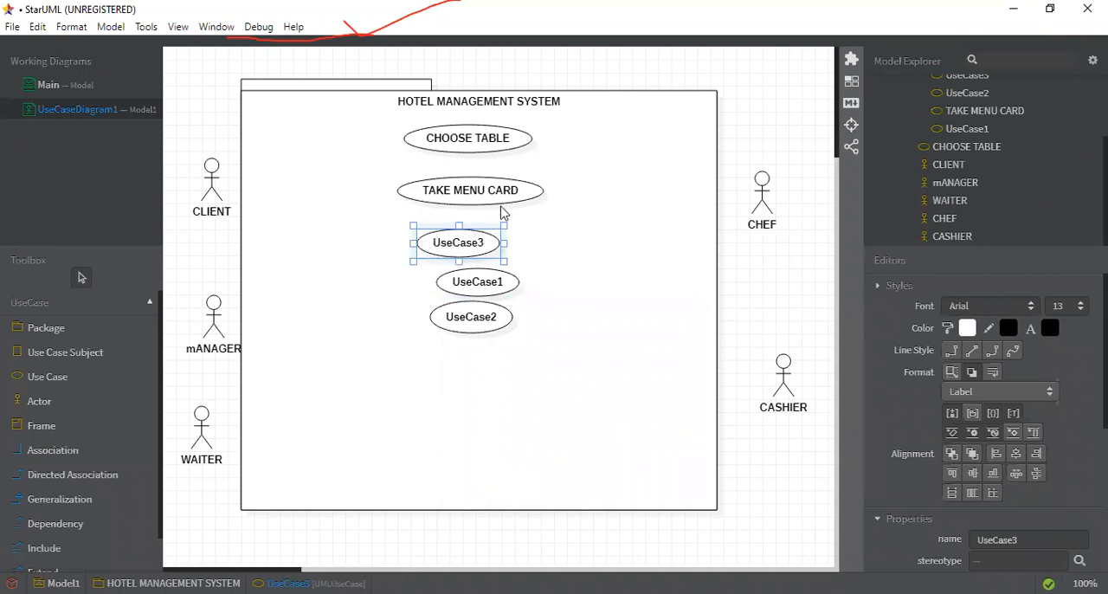
{"action": "left_click_drag", "start_coordinate": [385, 221], "coordinate": [682, 283]}
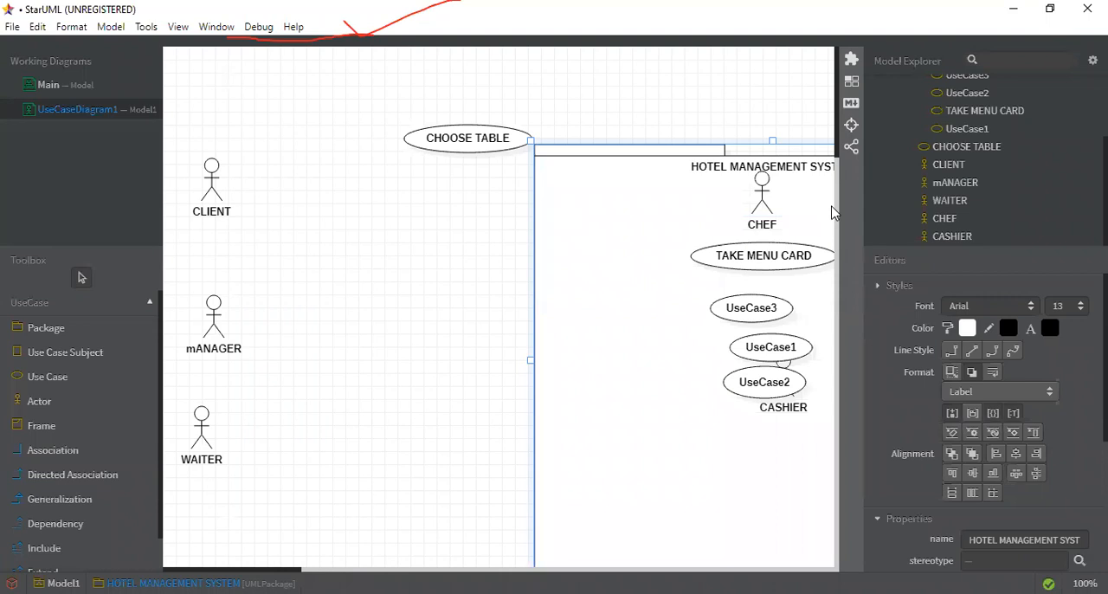
{"action": "key", "text": "ctrl+z"}
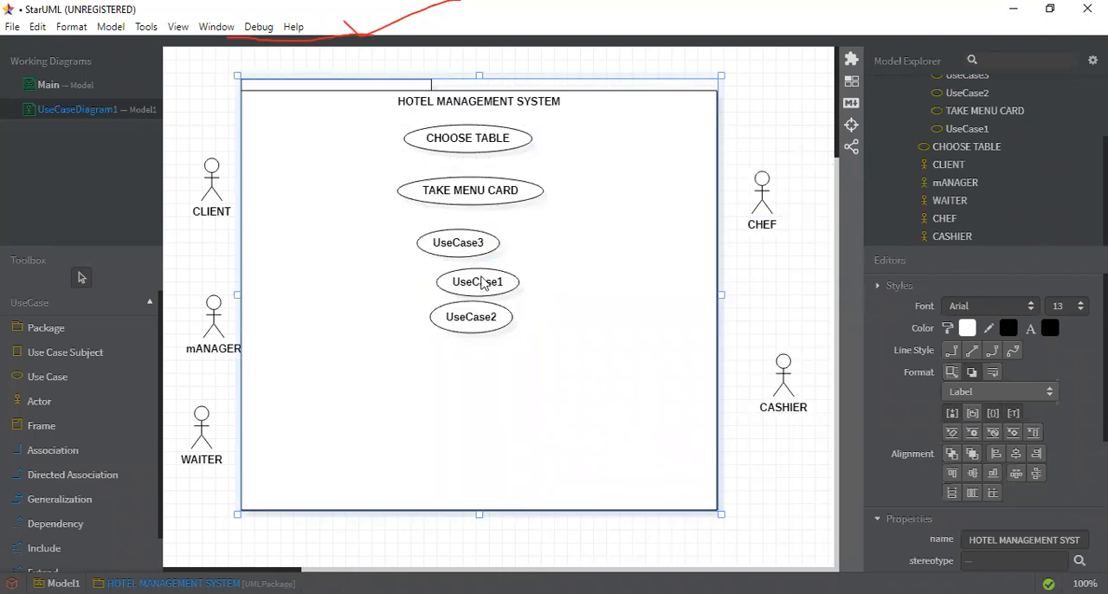
{"action": "left_click_drag", "start_coordinate": [482, 270], "coordinate": [482, 251]}
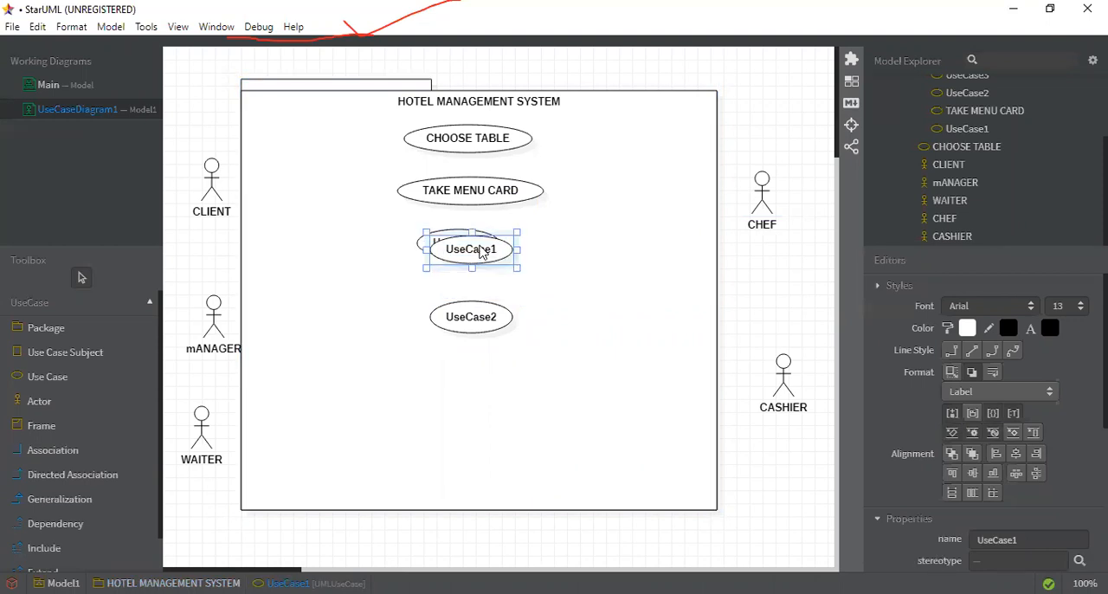
{"action": "key", "text": "ctrl+z"}
Step: Rename UseCase3, the use case directly below TAKE MENU CARD, as ORDER FOOD
{"action": "double_click", "coordinate": [480, 247]}
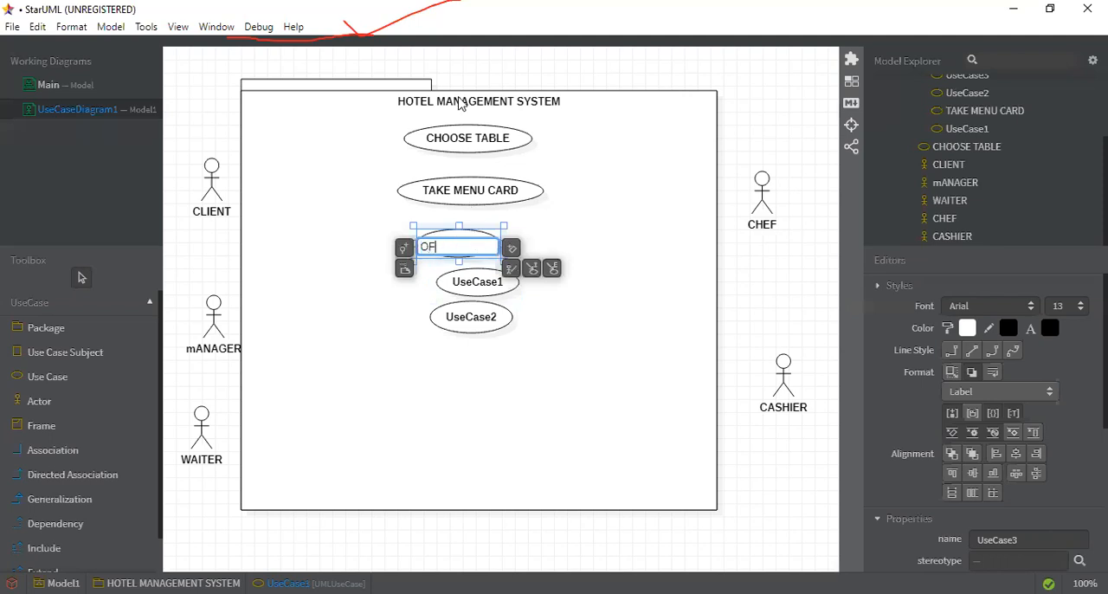
{"action": "type", "text": "DER FOOD"}
{"action": "left_click", "coordinate": [538, 176]}
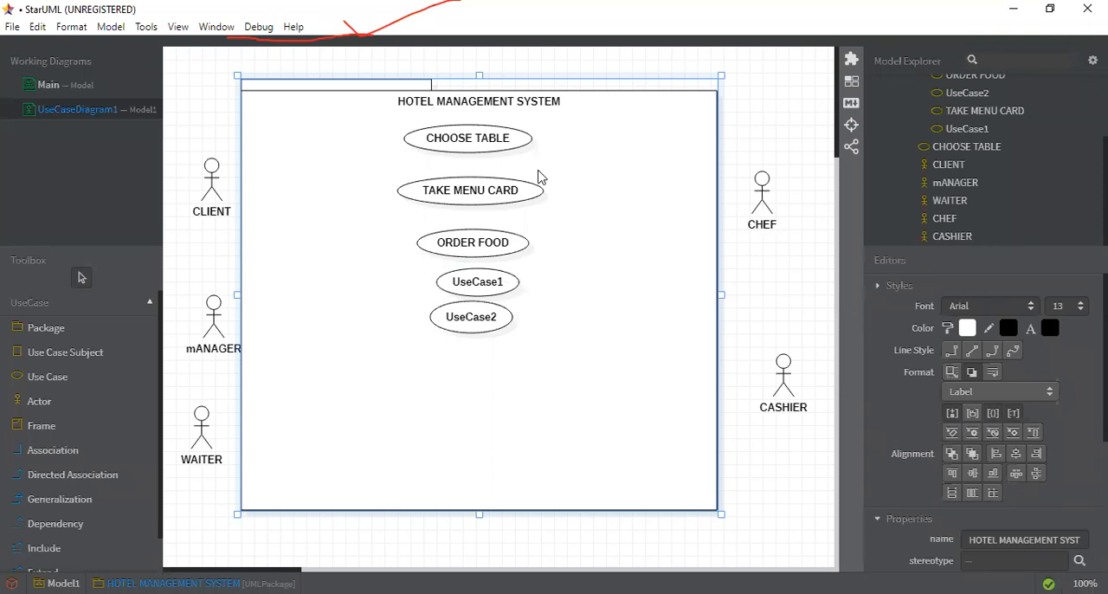
Step: Rename UseCase1, the use case directly below ORDER FOOD, as PAY FOR BILL
{"action": "double_click", "coordinate": [474, 283]}
{"action": "type", "text": "PAY"}
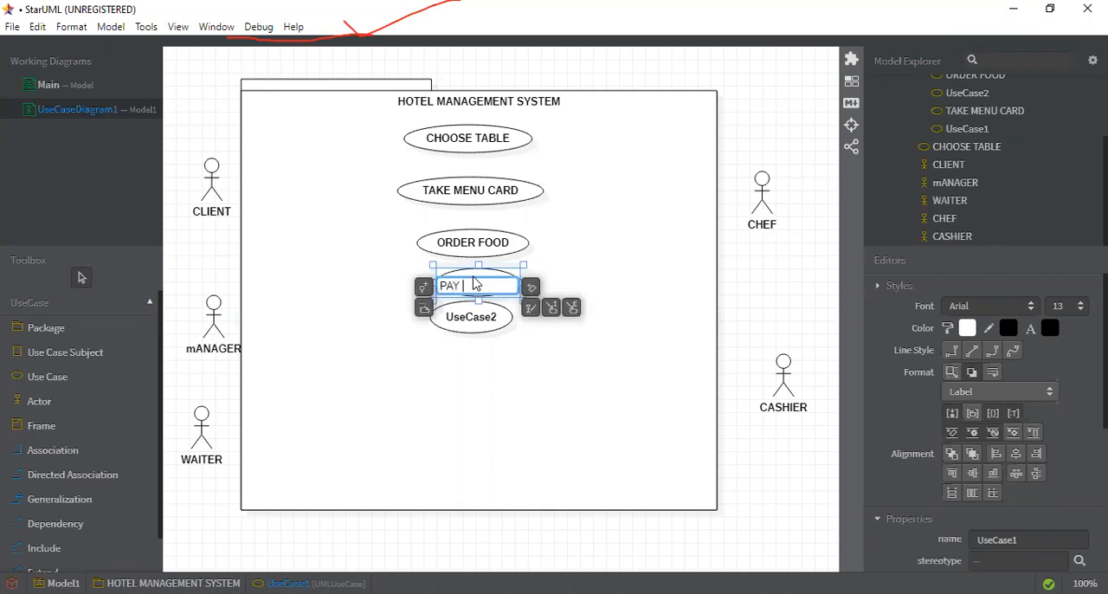
{"action": "type", "text": " FOR BILL"}
{"action": "left_click", "coordinate": [611, 443]}
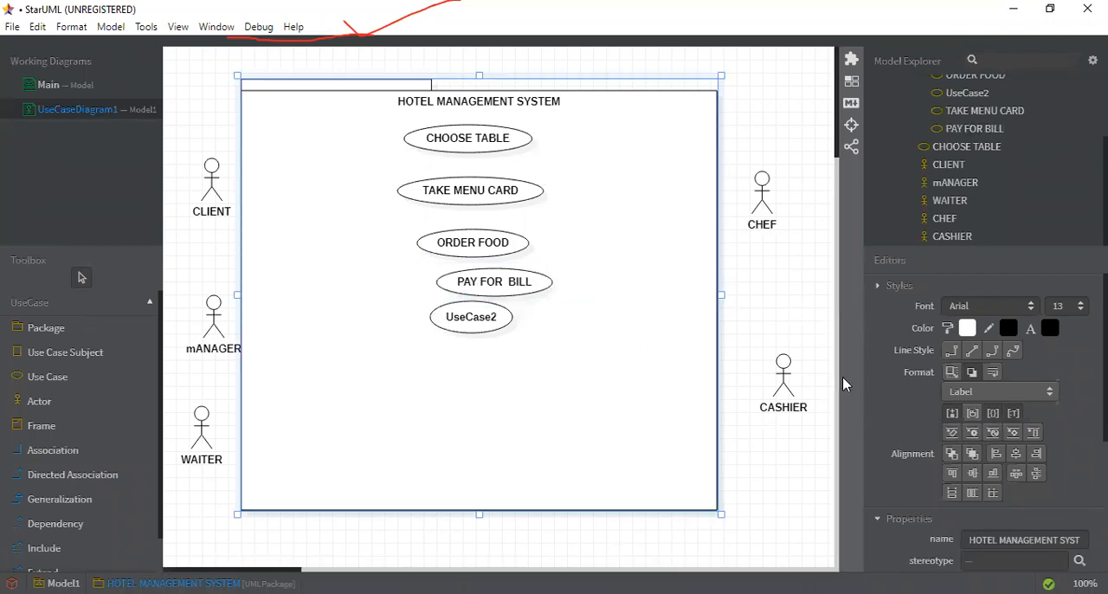
Step: Rename UseCase2, the use case directly below PAY FOR BILL, as RECEIVE BILL
{"action": "double_click", "coordinate": [475, 326]}
{"action": "type", "text": "REV="}
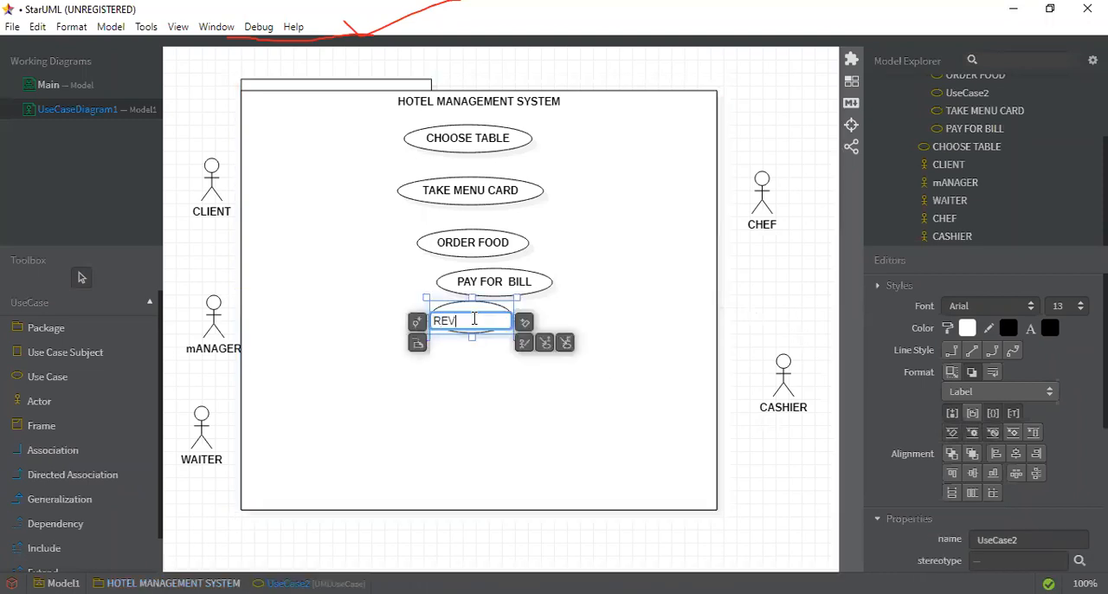
{"action": "key", "text": "BackSpace"}
{"action": "key", "text": "BackSpace"}
{"action": "type", "text": "CEIVE BILL"}
{"action": "left_click", "coordinate": [491, 356]}
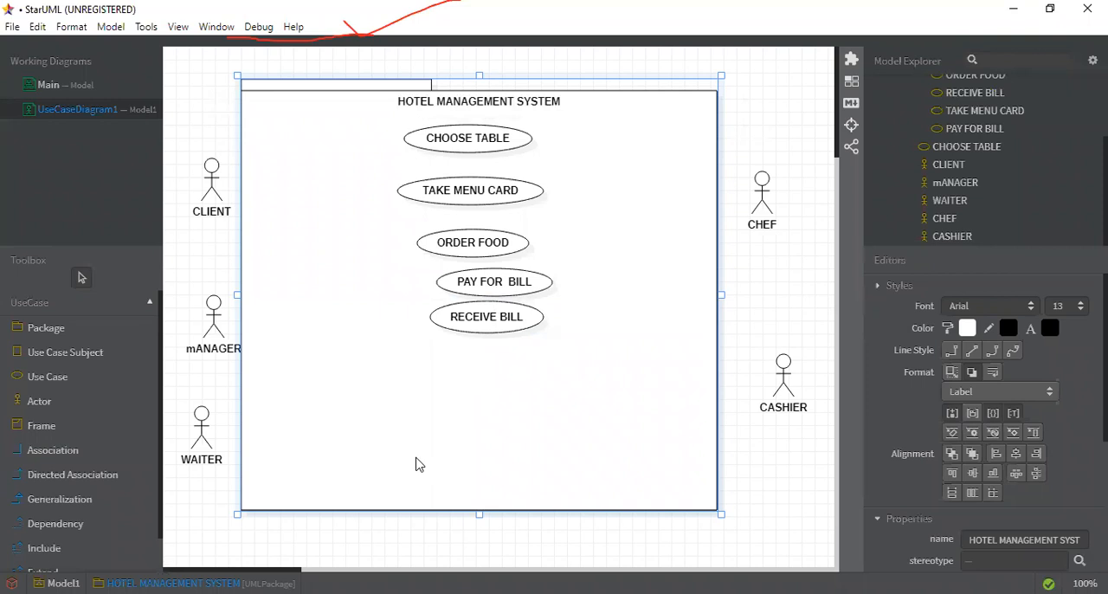
Step: Swap the order of the two bill use cases, placing RECEIVE BILL directly below ORDER FOOD and PAY FOR BILL beneath it
{"action": "double_click", "coordinate": [487, 281]}
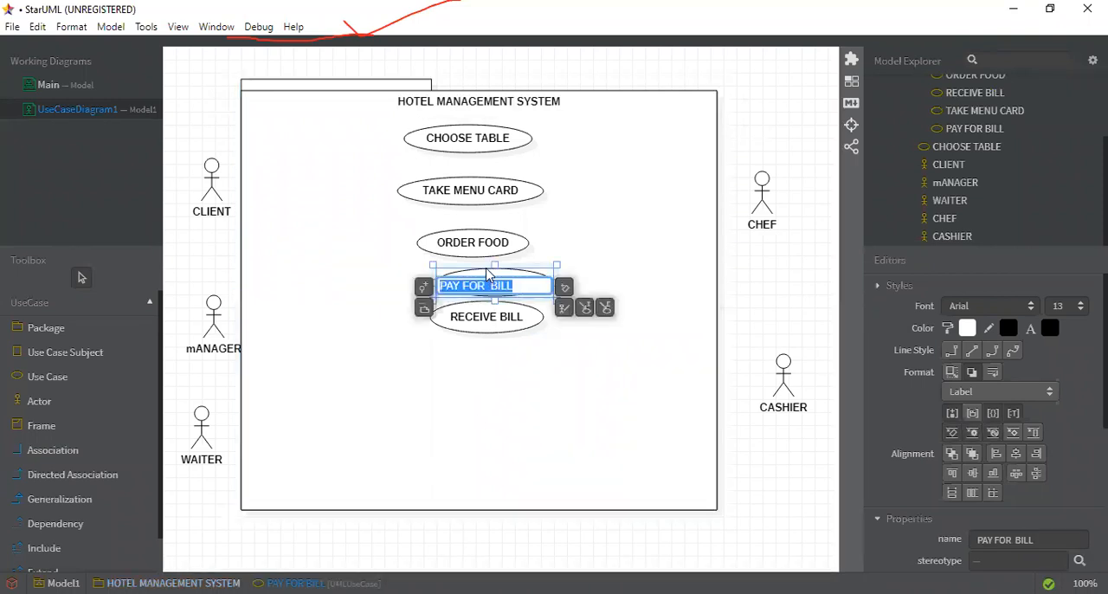
{"action": "left_click_drag", "start_coordinate": [486, 270], "coordinate": [496, 317]}
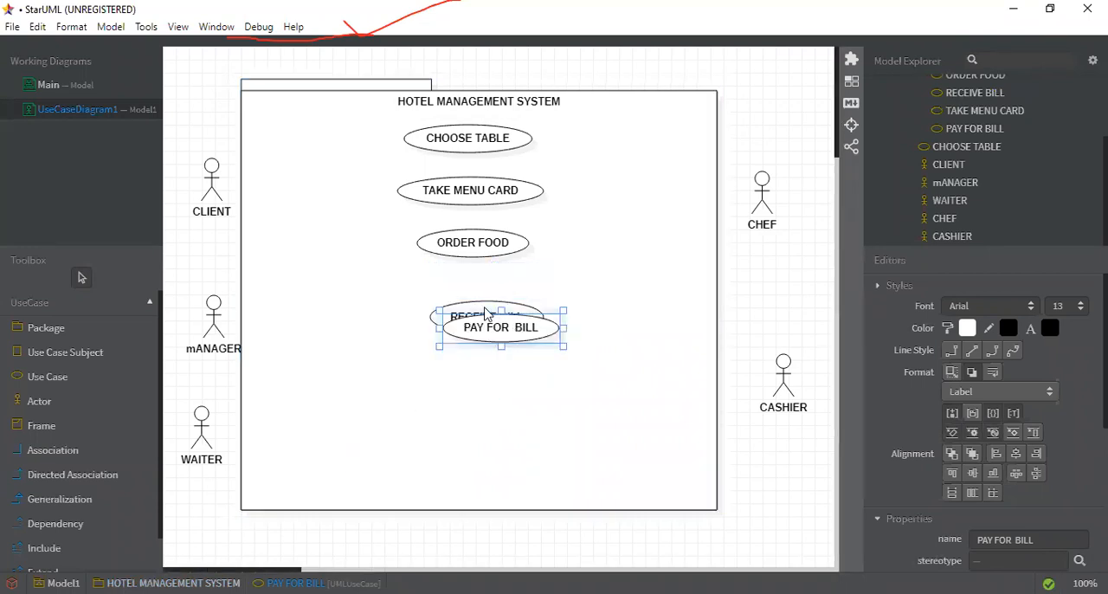
{"action": "left_click", "coordinate": [483, 312]}
{"action": "left_click_drag", "start_coordinate": [477, 305], "coordinate": [451, 276]}
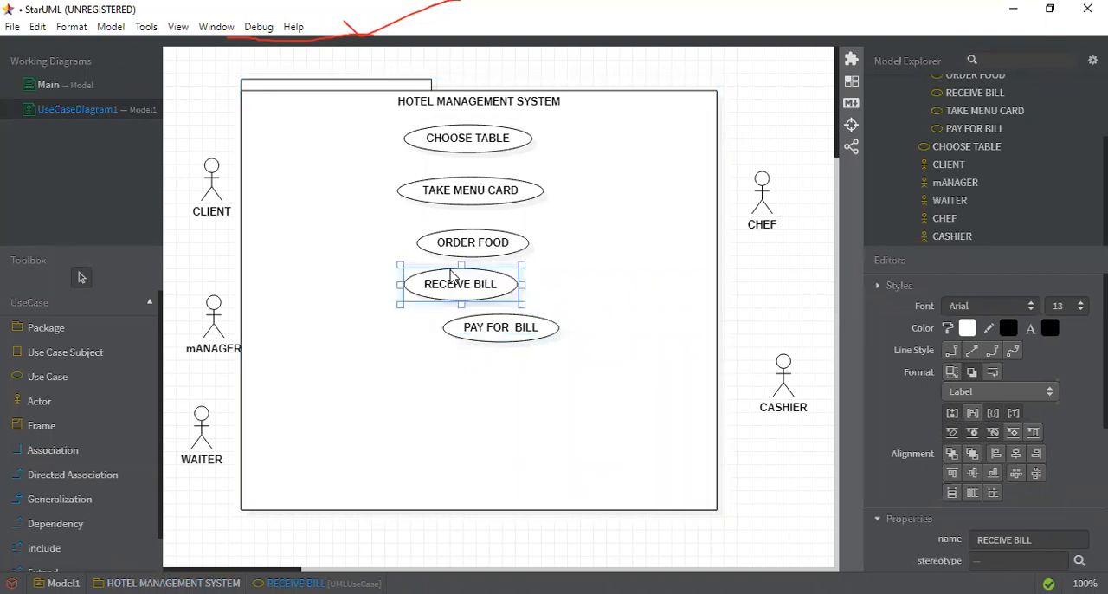
{"action": "left_click", "coordinate": [487, 337]}
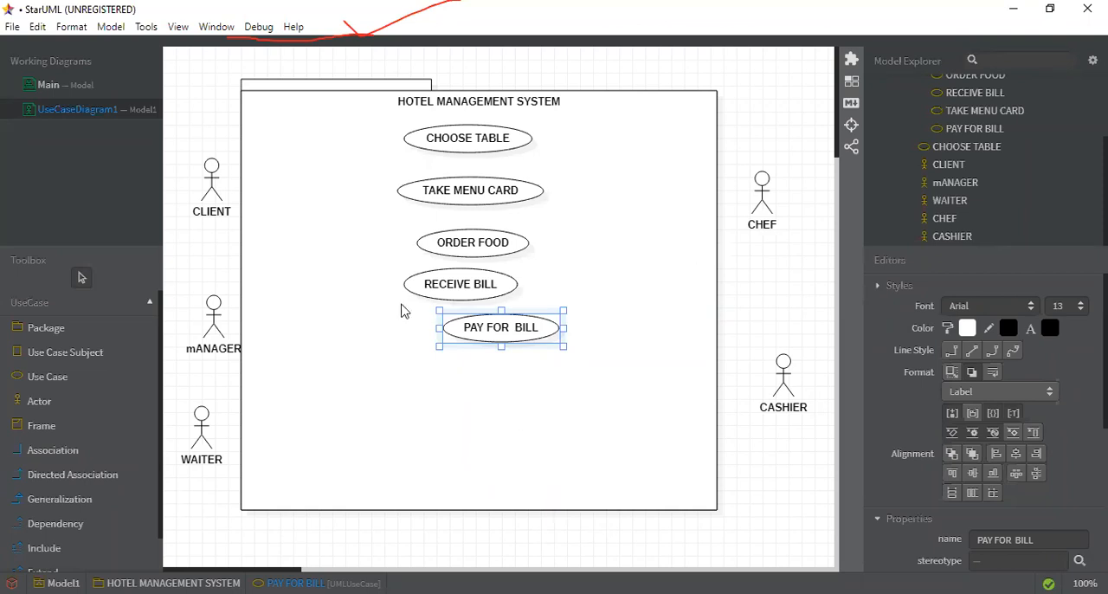
Step: Lock the Use Case tool for repeated placement and add a use case named RECEIVE ORDER in the free space below PAY FOR BILL
{"action": "left_click", "coordinate": [50, 379]}
{"action": "double_click", "coordinate": [51, 386]}
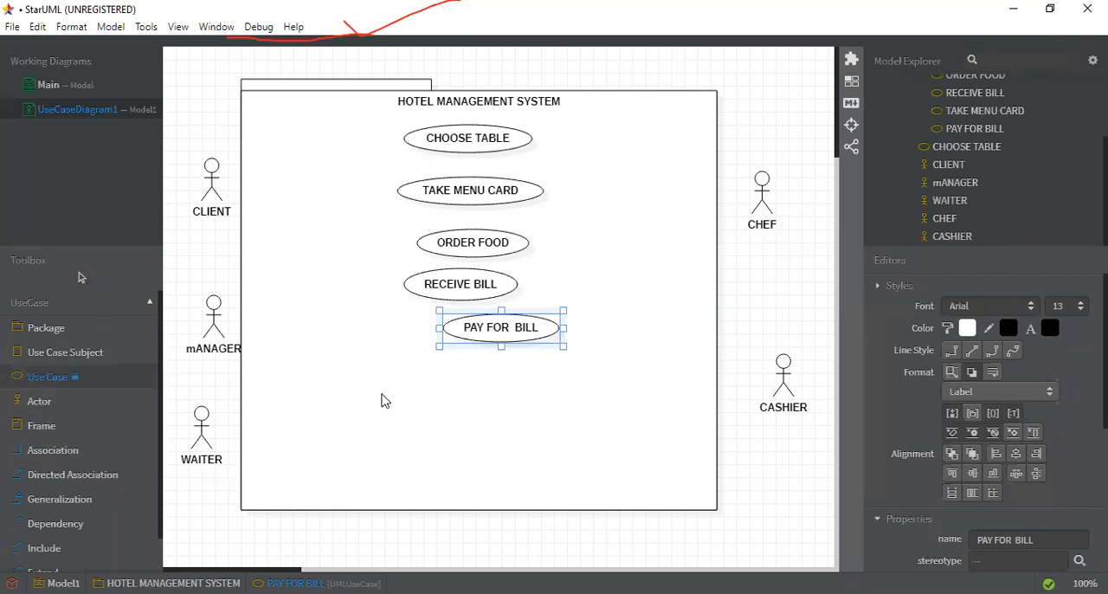
{"action": "left_click", "coordinate": [330, 374]}
{"action": "type", "text": "RECE"}
{"action": "type", "text": "IVE OR"}
{"action": "type", "text": "DER"}
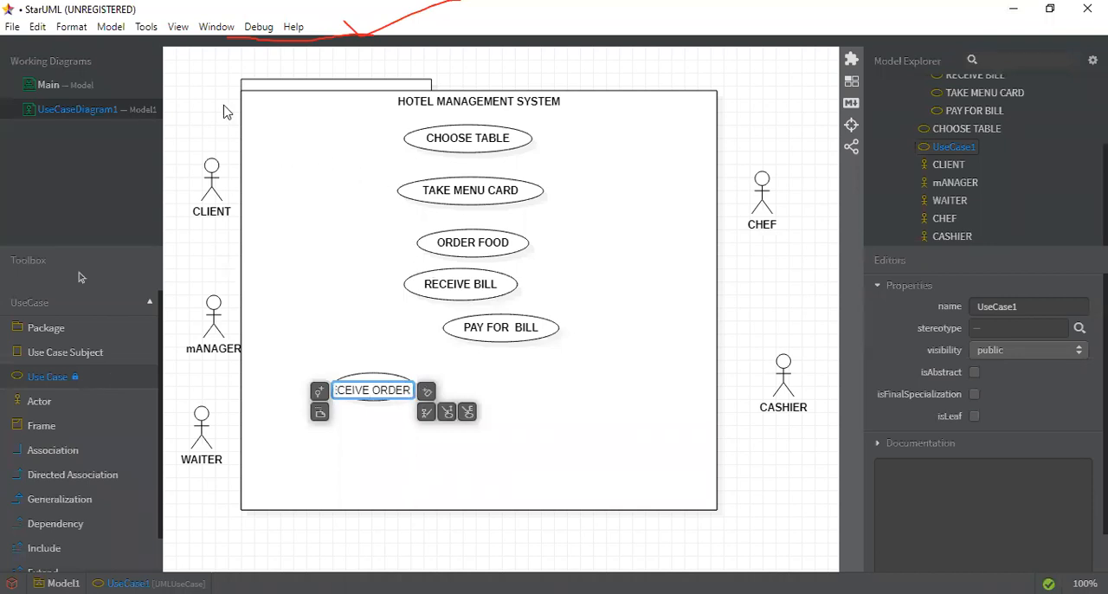
Step: Add a large use case over the bill use cases, one right of RECEIVE ORDER and one above CHOOSE TABLE, and select the large one
{"action": "left_click_drag", "start_coordinate": [366, 262], "coordinate": [535, 376]}
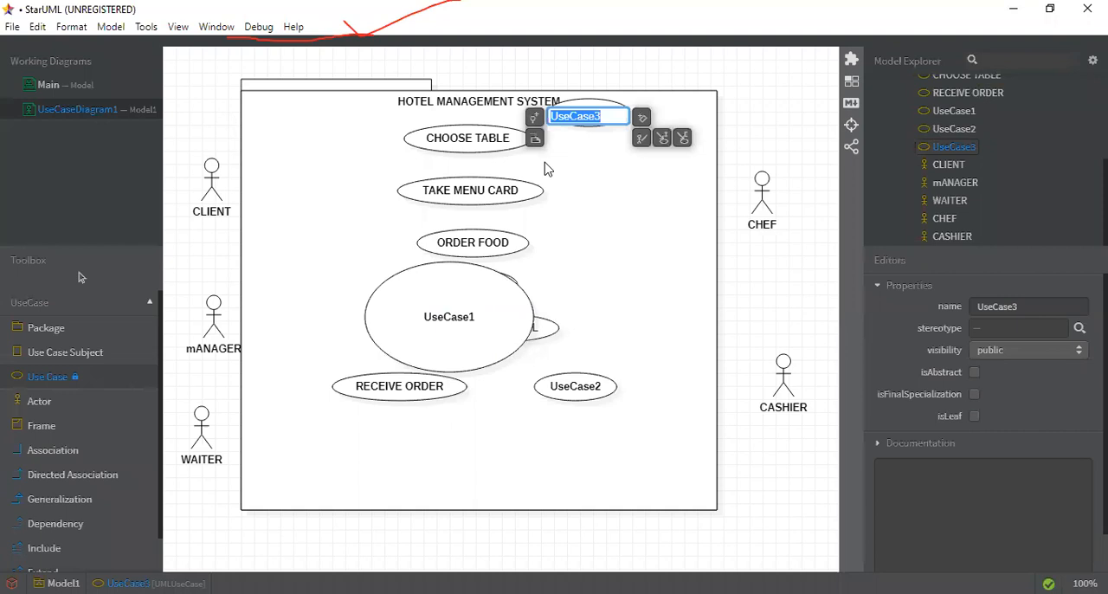
{"action": "key", "text": "Escape"}
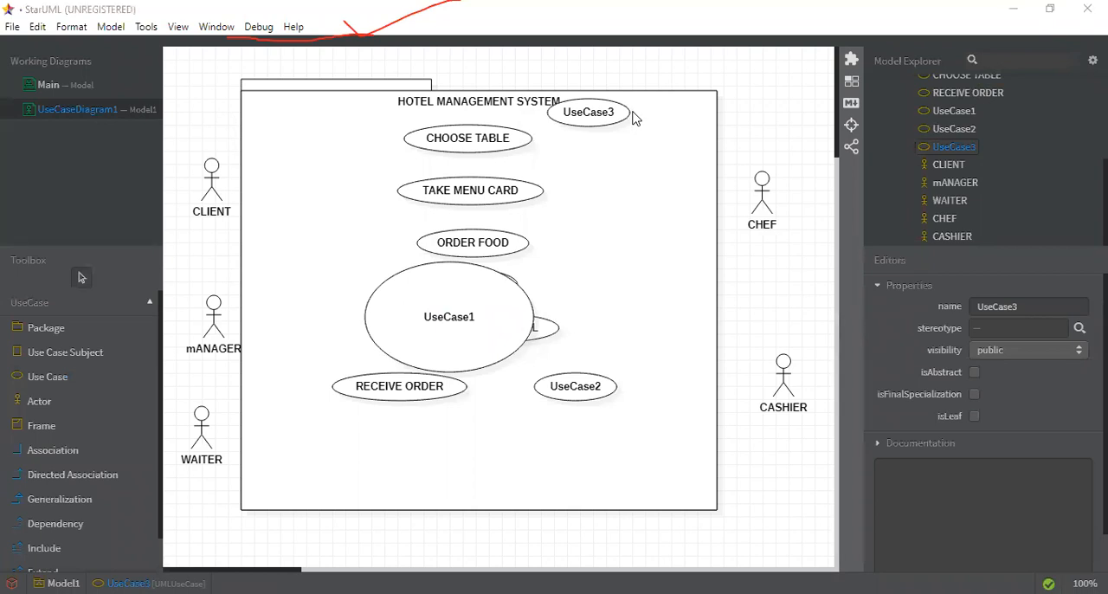
{"action": "left_click", "coordinate": [438, 313]}
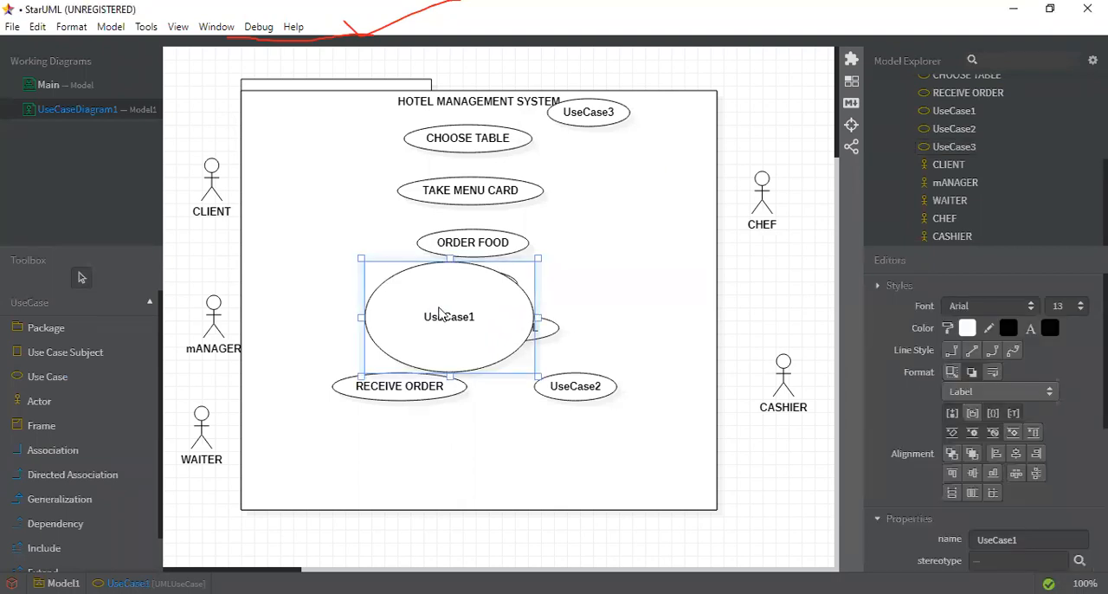